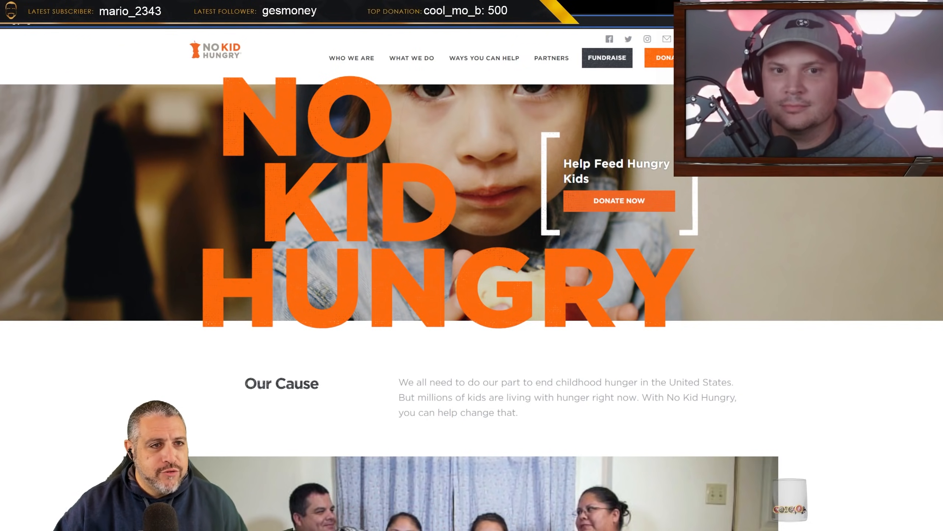
Open Derrick Henry's player card from the running backs and draft him into the lineup with the 5,500 entry
{"action": "left_click", "coordinate": [45, 8]}
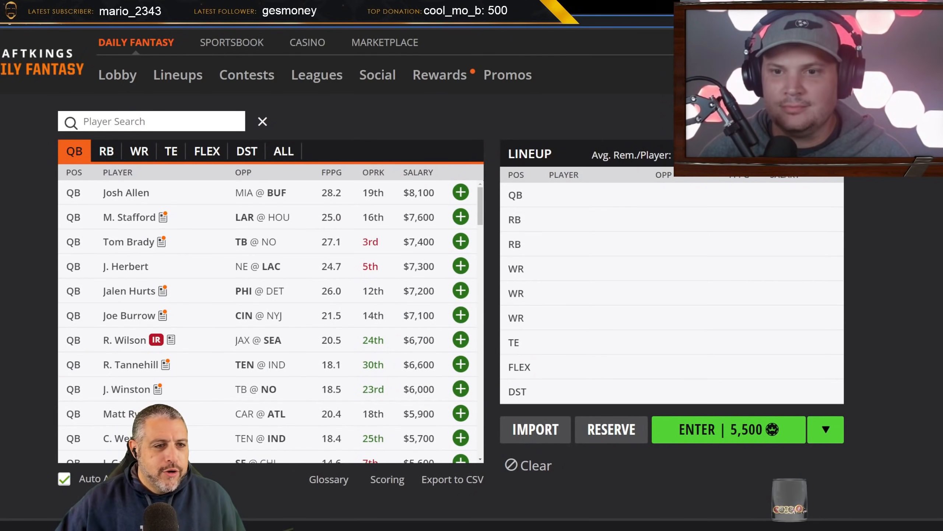
{"action": "left_click", "coordinate": [112, 156]}
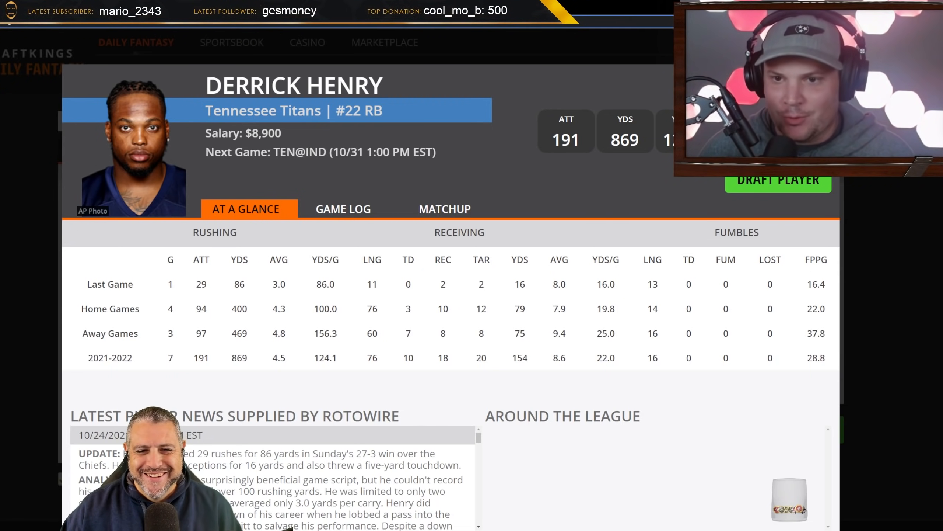
{"action": "left_click", "coordinate": [765, 180]}
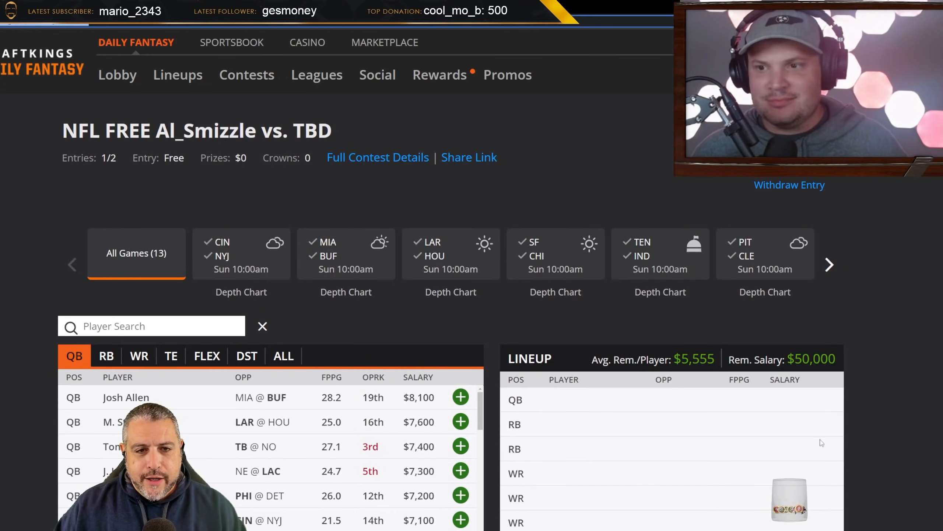
In the free contest lineup, review running back D. Henderson Jr.'s game log and draft him
{"action": "scroll", "coordinate": [919, 424], "scroll_direction": "down", "scroll_amount": 3}
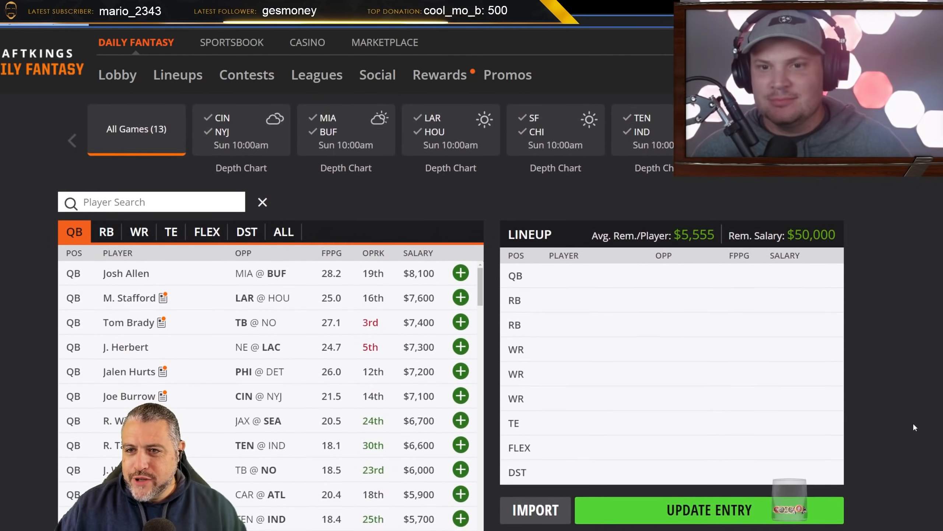
{"action": "scroll", "coordinate": [913, 422], "scroll_direction": "down", "scroll_amount": 2}
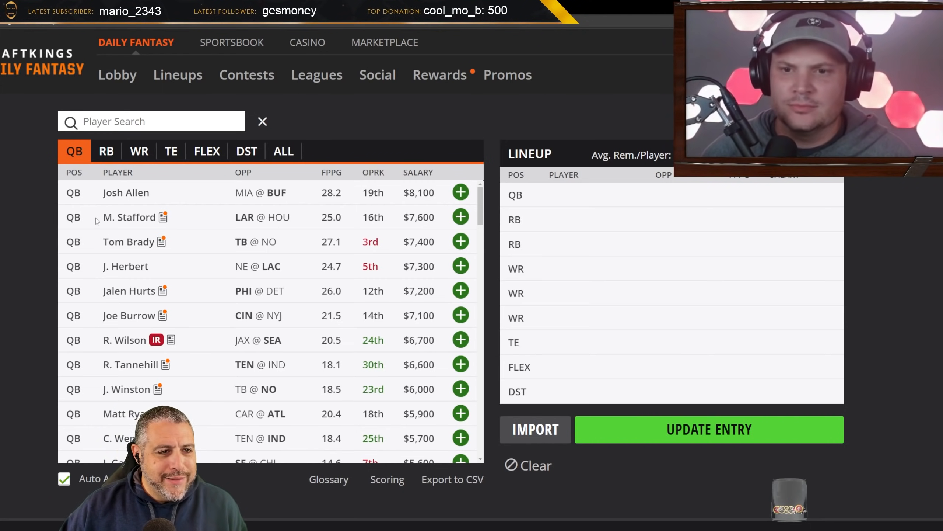
{"action": "left_click", "coordinate": [107, 152]}
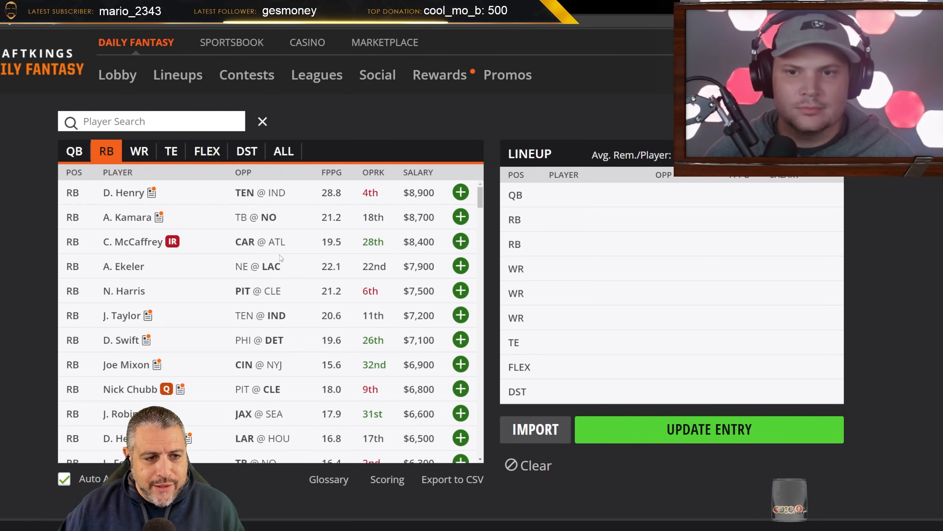
{"action": "scroll", "coordinate": [279, 256], "scroll_direction": "down", "scroll_amount": 1}
{"action": "scroll", "coordinate": [279, 257], "scroll_direction": "down", "scroll_amount": 3}
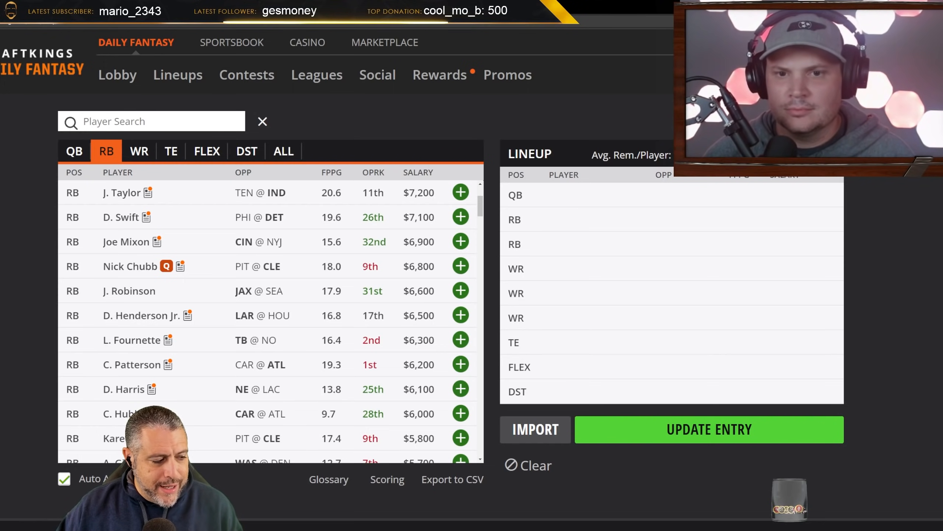
{"action": "scroll", "coordinate": [148, 343], "scroll_direction": "down", "scroll_amount": 1}
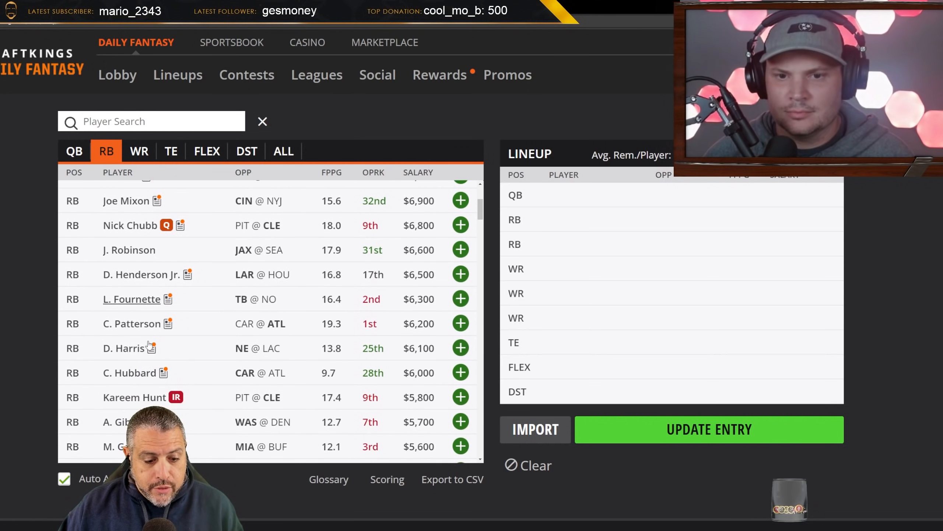
{"action": "left_click", "coordinate": [147, 275]}
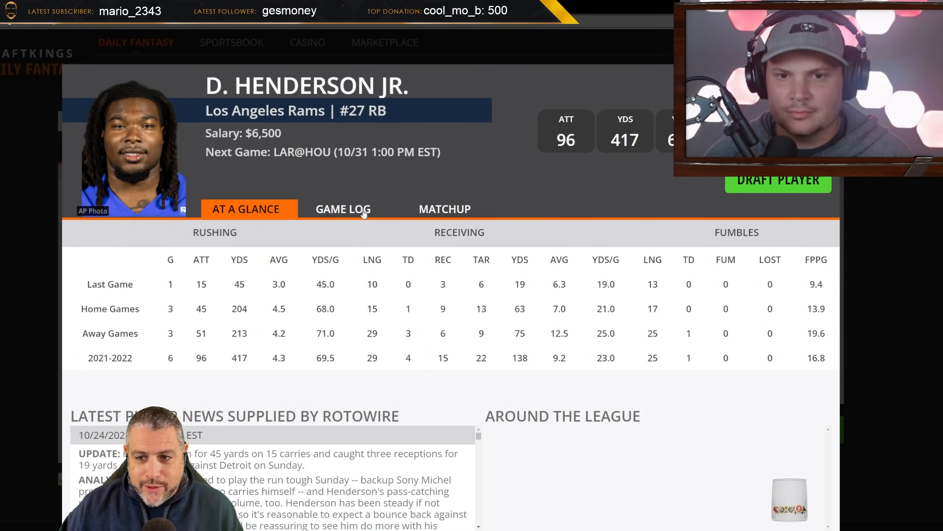
{"action": "left_click", "coordinate": [364, 213]}
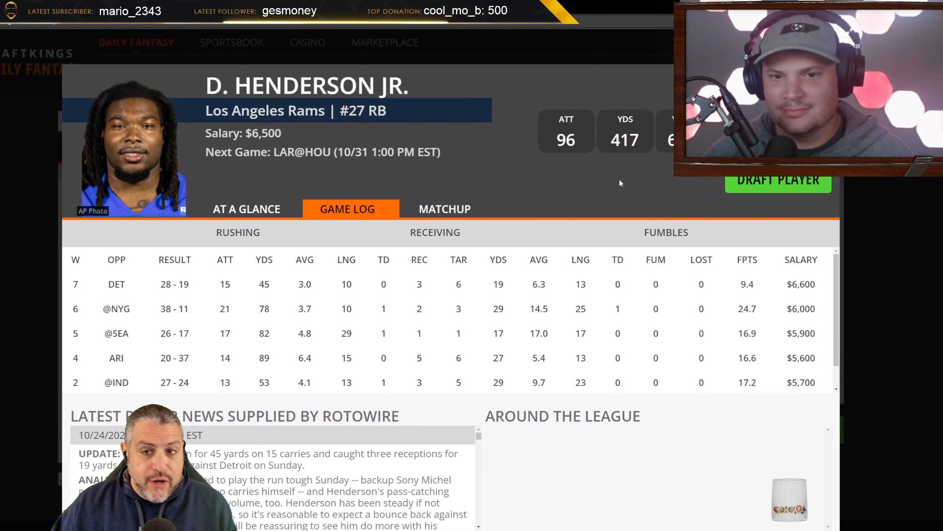
{"action": "left_click", "coordinate": [763, 181]}
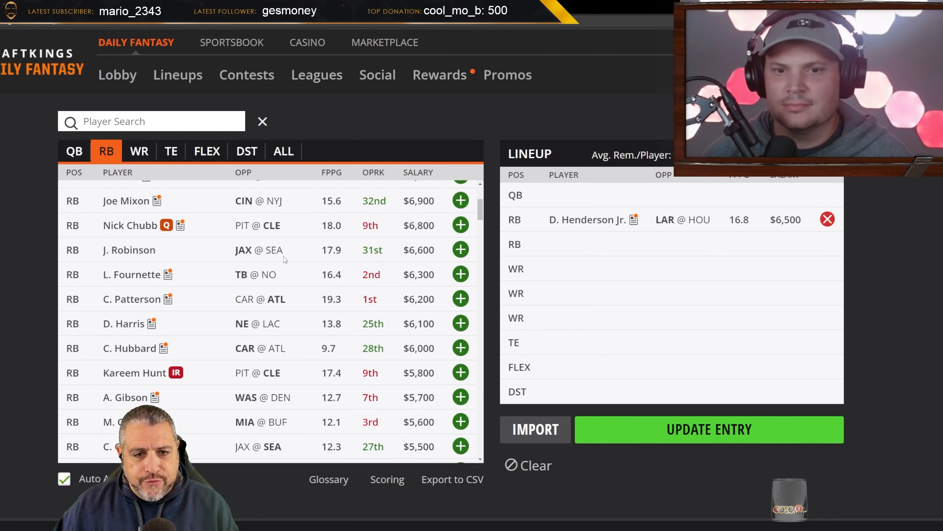
Review running back D'Andre Swift's game log and draft him into the free contest lineup
{"action": "scroll", "coordinate": [285, 259], "scroll_direction": "up", "scroll_amount": 1}
{"action": "left_click", "coordinate": [138, 217]}
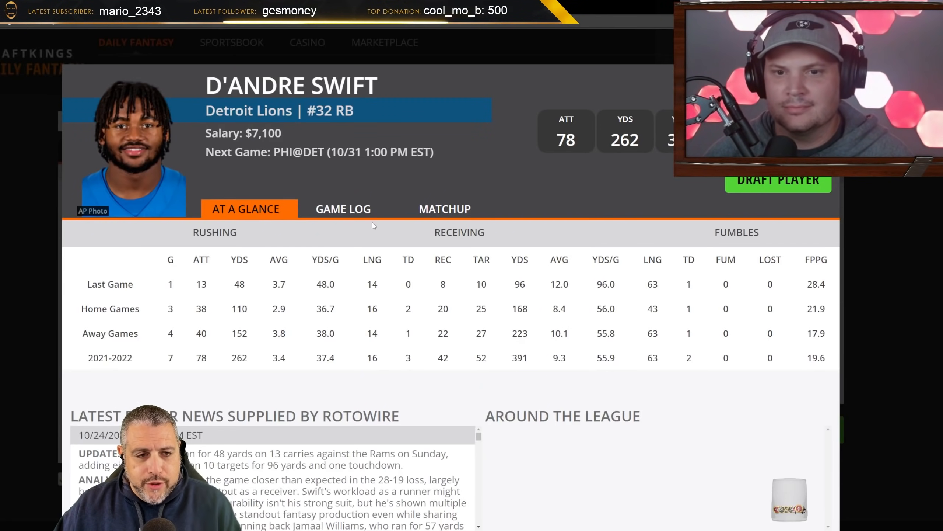
{"action": "left_click", "coordinate": [364, 210]}
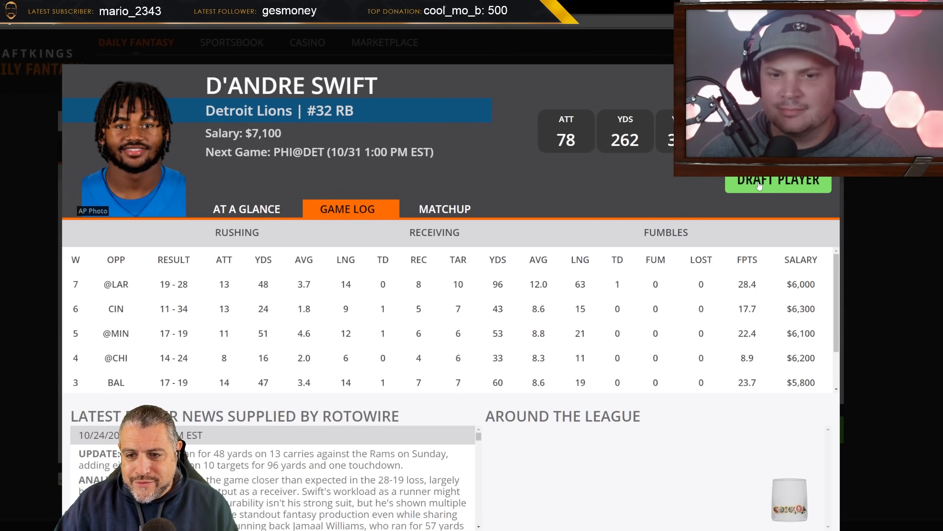
{"action": "left_click", "coordinate": [759, 185]}
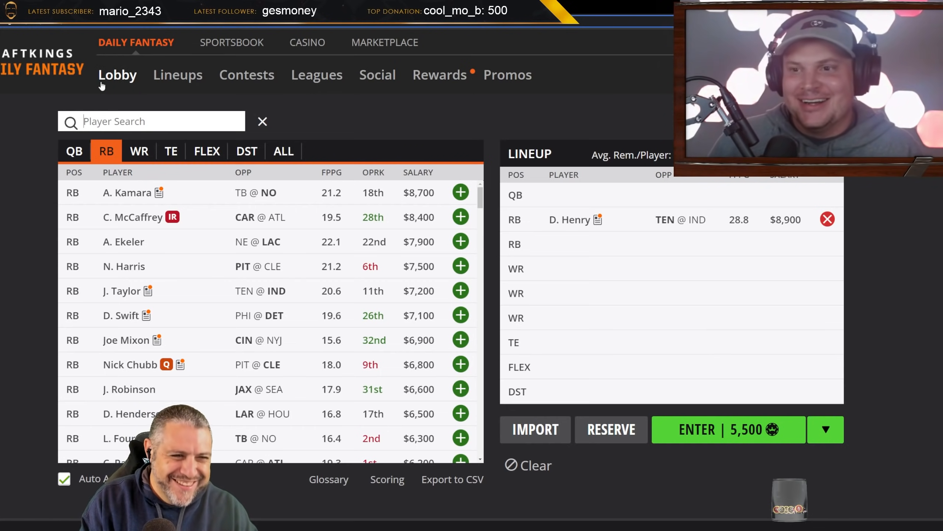
Search players for "gain", review Kenneth Gainwell's game log, and draft him into the lineup with the 5,500 entry
{"action": "type", "text": "gain"}
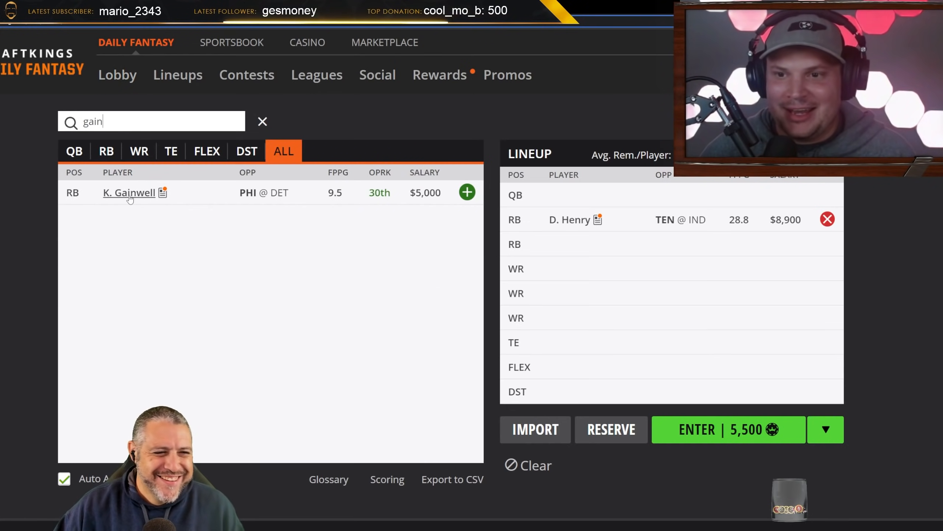
{"action": "left_click", "coordinate": [130, 198]}
{"action": "left_click", "coordinate": [348, 210]}
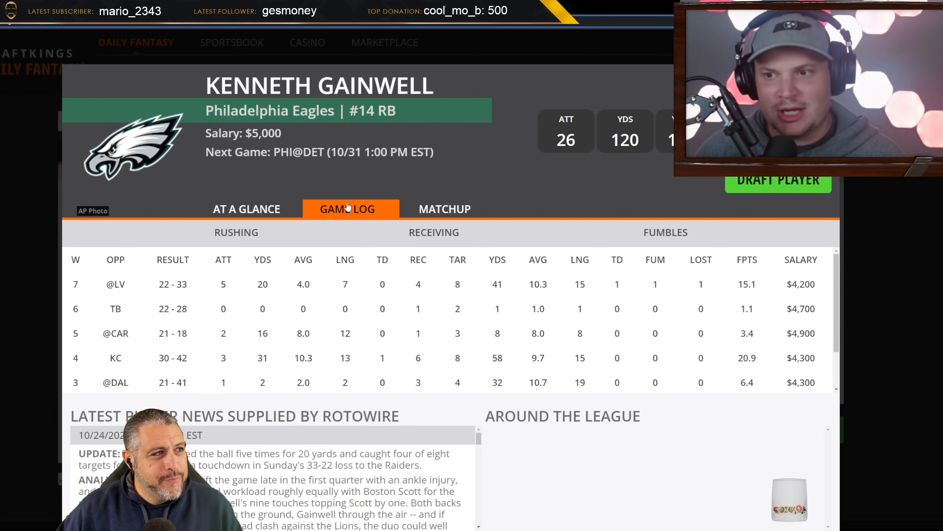
{"action": "left_click", "coordinate": [749, 180]}
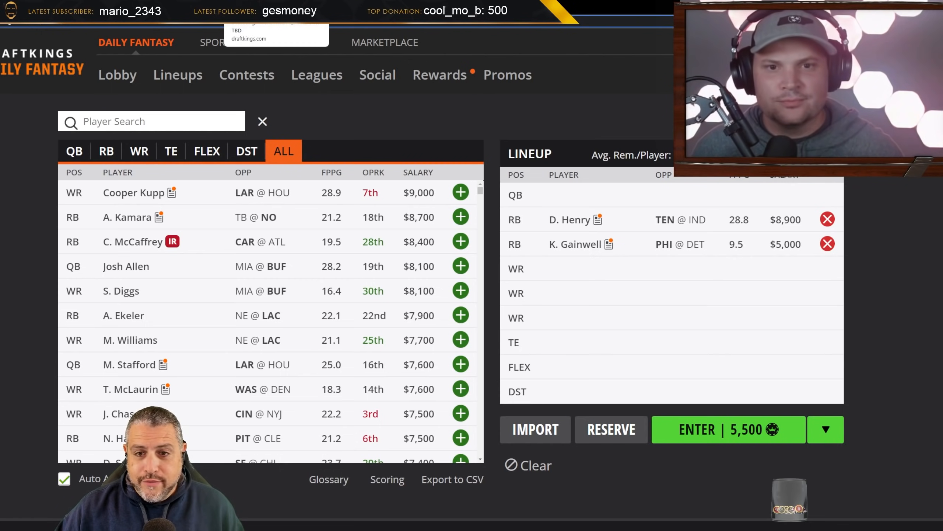
Switch to the free contest lineup, review running back C. Patterson's game log, and draft him as the flex player
{"action": "left_click", "coordinate": [248, 7]}
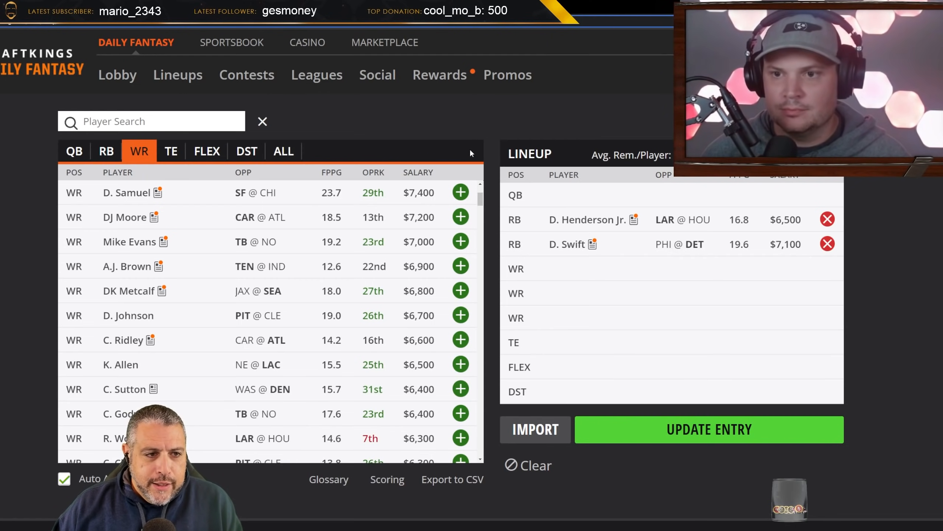
{"action": "left_click", "coordinate": [107, 152]}
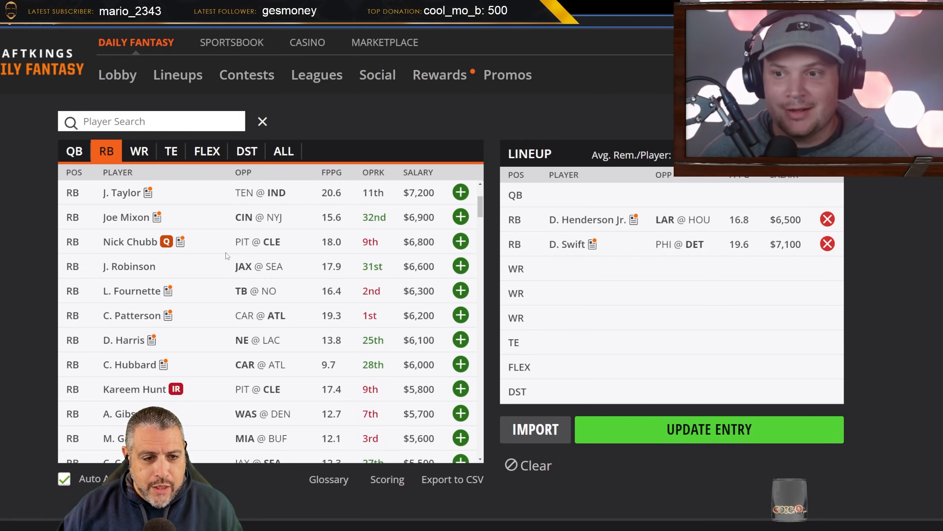
{"action": "left_click", "coordinate": [150, 315]}
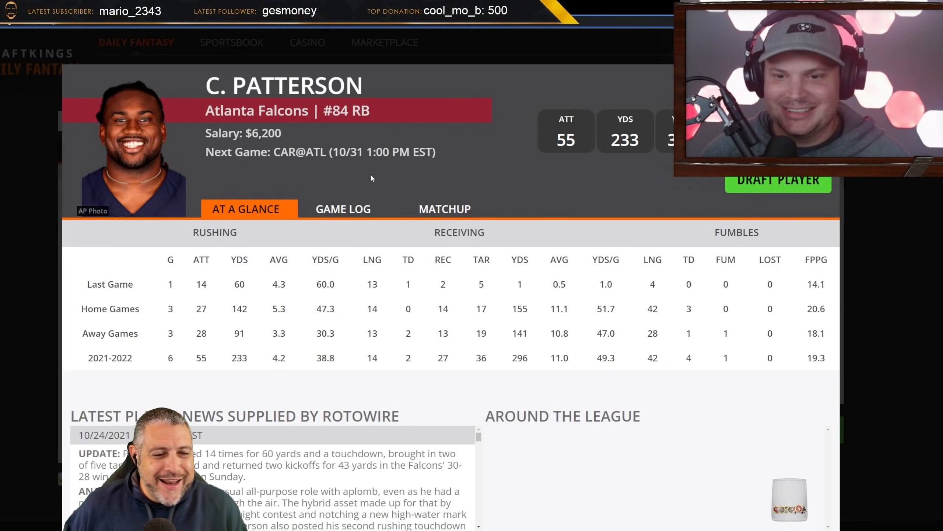
{"action": "left_click", "coordinate": [359, 211]}
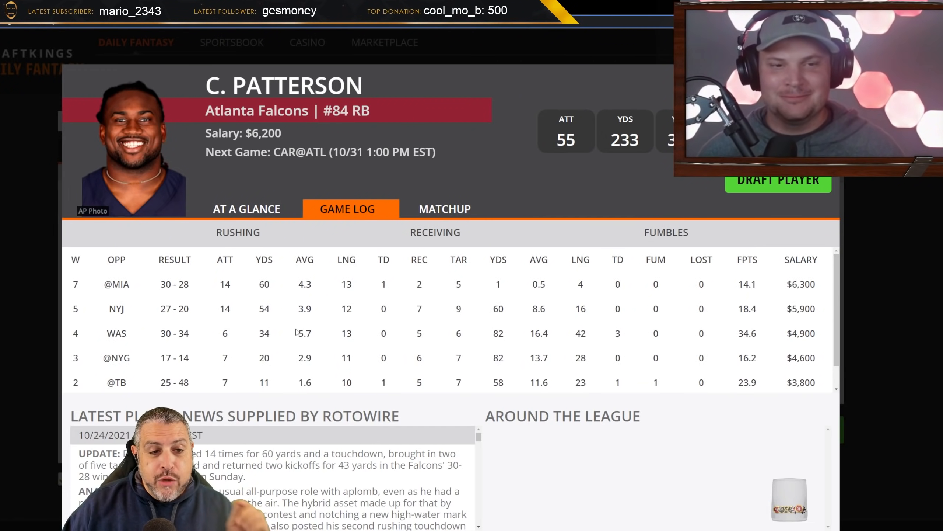
{"action": "scroll", "coordinate": [275, 336], "scroll_direction": "down", "scroll_amount": 1}
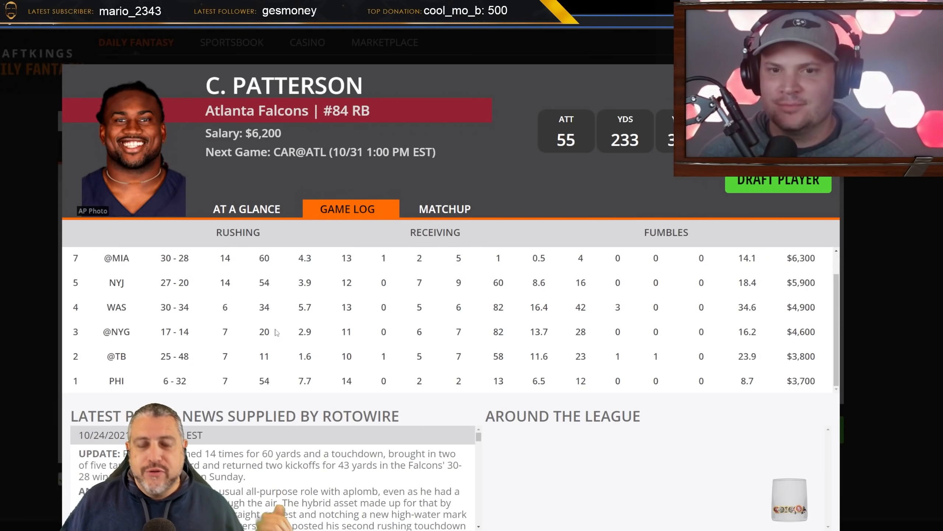
{"action": "scroll", "coordinate": [265, 327], "scroll_direction": "up", "scroll_amount": 1}
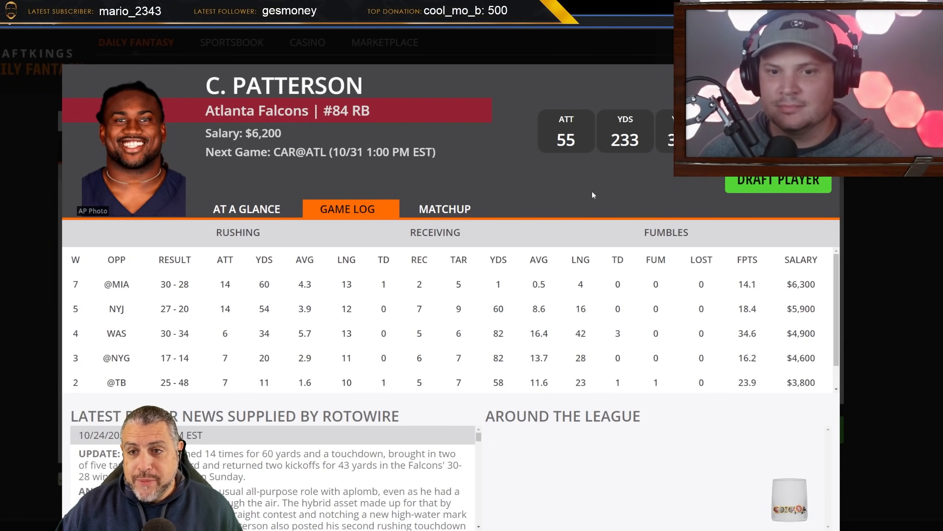
{"action": "left_click", "coordinate": [778, 182]}
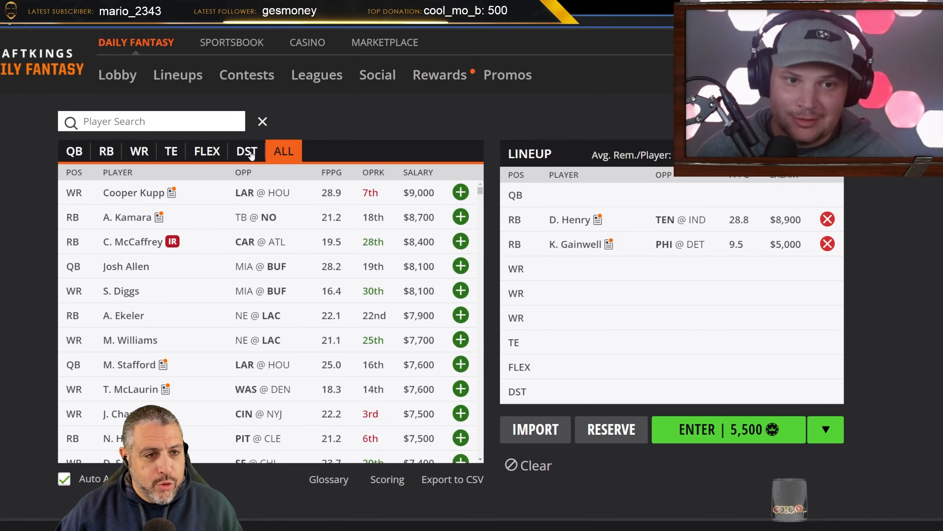
Search players for "cooks", review Brandin Cooks's game log, and draft him into the lineup with the 5,500 entry
{"action": "left_click", "coordinate": [137, 123]}
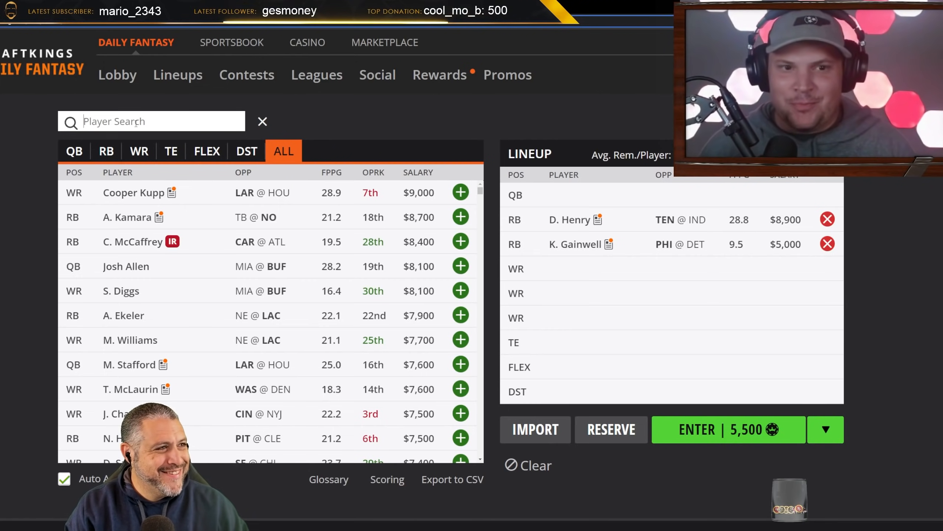
{"action": "type", "text": "cooks"}
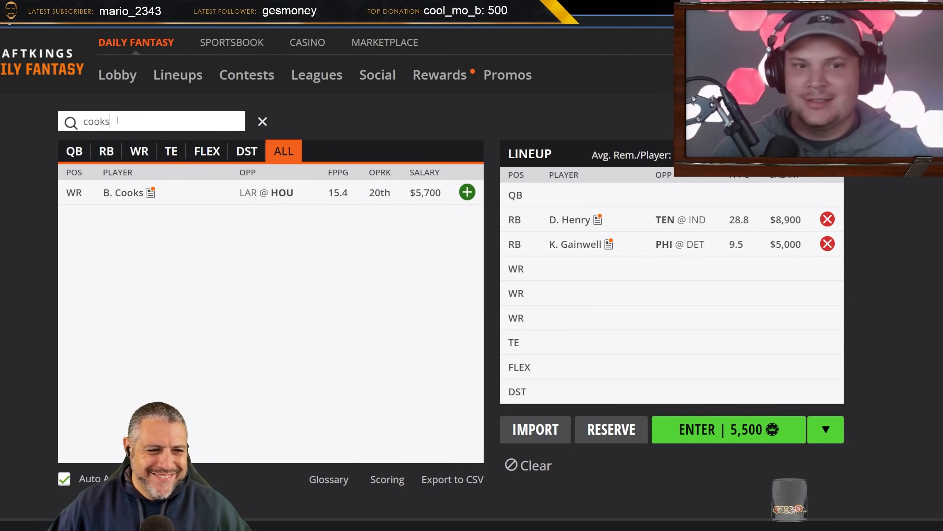
{"action": "left_click", "coordinate": [141, 196]}
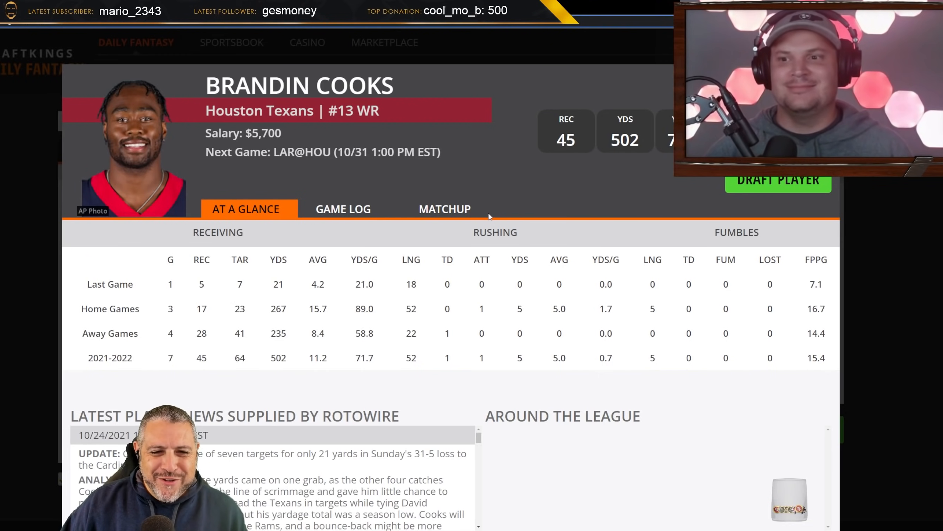
{"action": "left_click", "coordinate": [365, 211]}
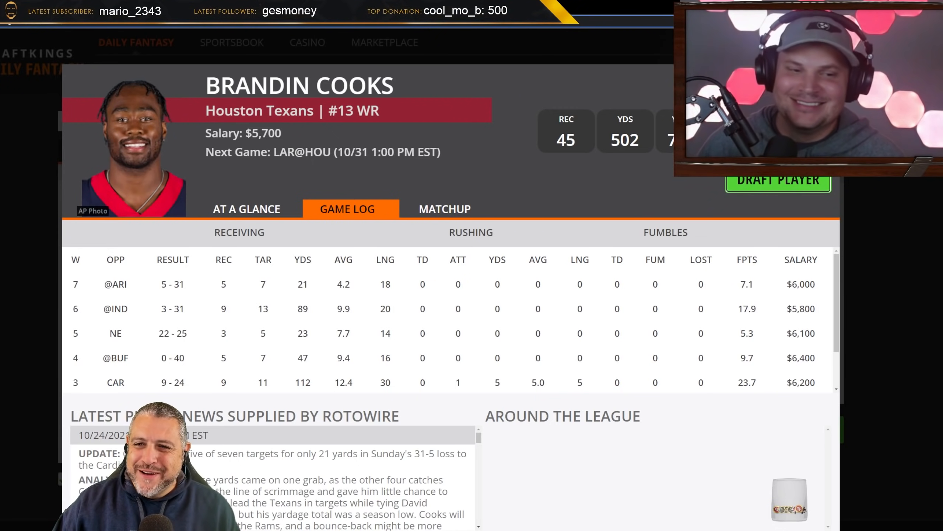
{"action": "left_click", "coordinate": [793, 183]}
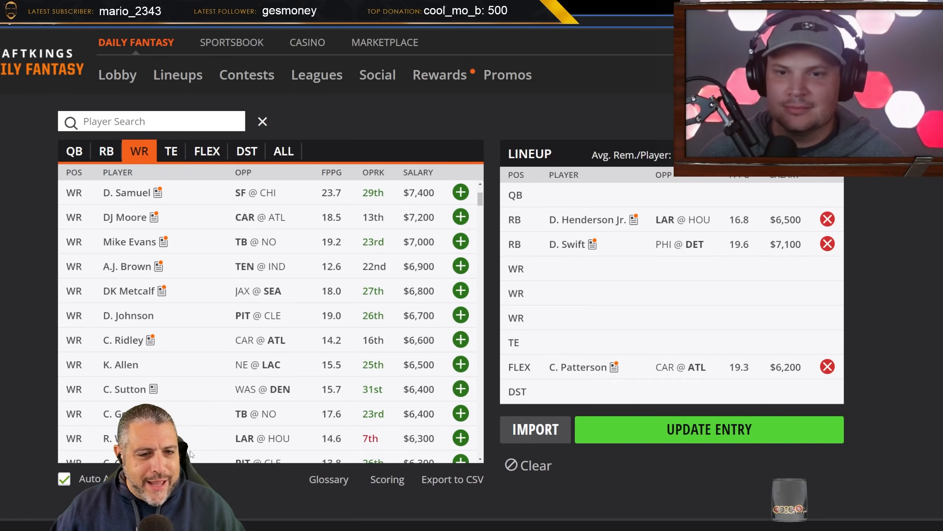
Find wide receiver Tee Higgins for the free contest lineup, review his game log, and draft him
{"action": "scroll", "coordinate": [207, 351], "scroll_direction": "down", "scroll_amount": 15}
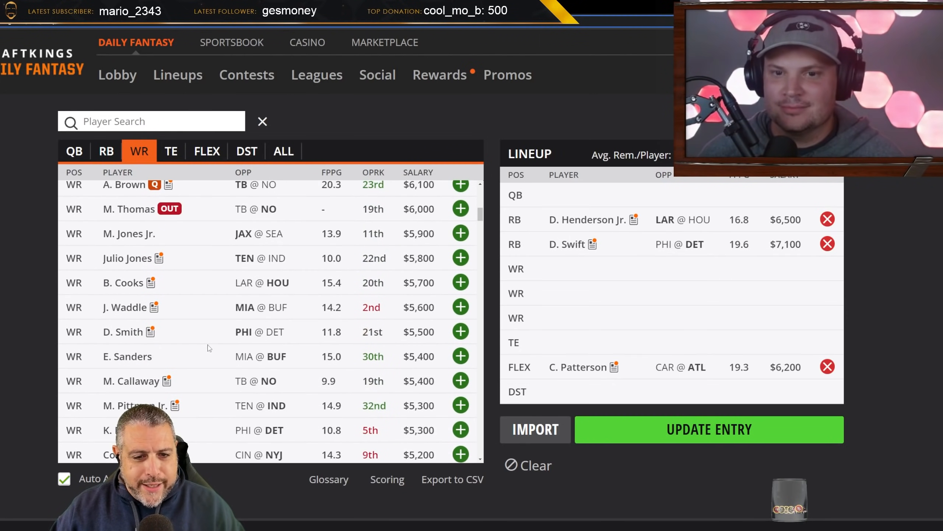
{"action": "left_click", "coordinate": [131, 274]}
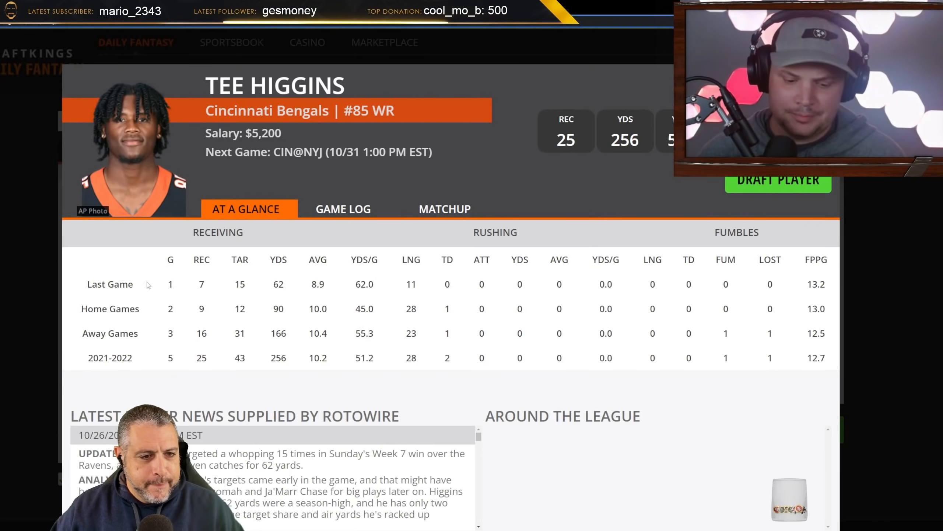
{"action": "left_click", "coordinate": [340, 210]}
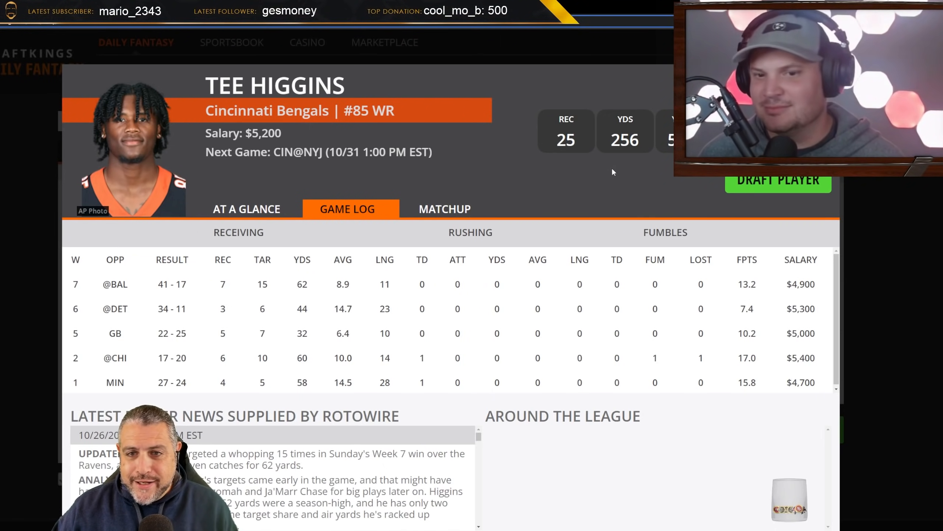
{"action": "left_click", "coordinate": [779, 189]}
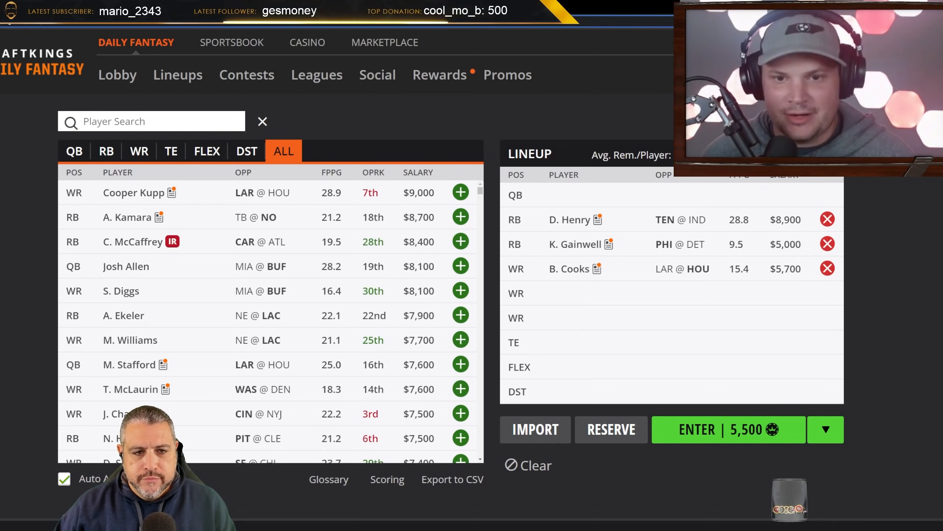
Search players for "moore", review DJ Moore's game log, and draft him into the lineup with the 5,500 entry
{"action": "left_click", "coordinate": [118, 124]}
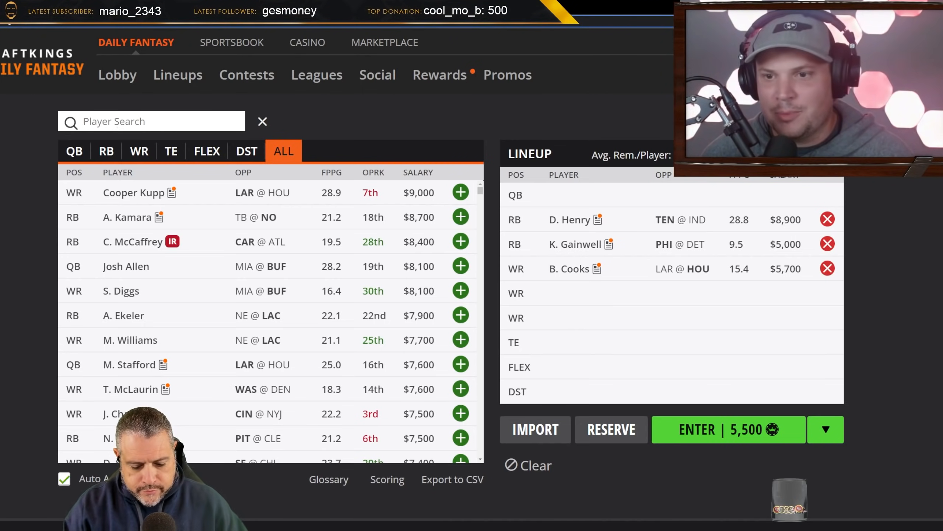
{"action": "type", "text": "moore"}
{"action": "left_click", "coordinate": [124, 234]}
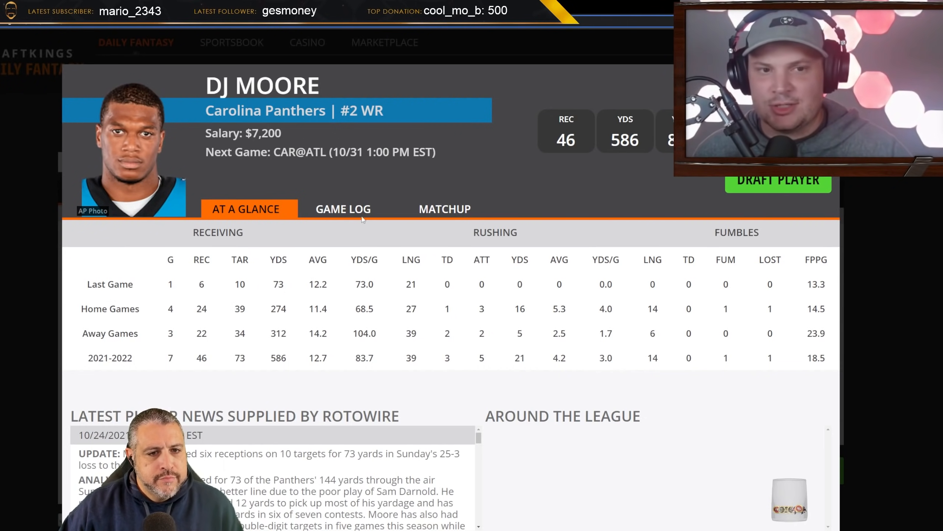
{"action": "left_click", "coordinate": [356, 211]}
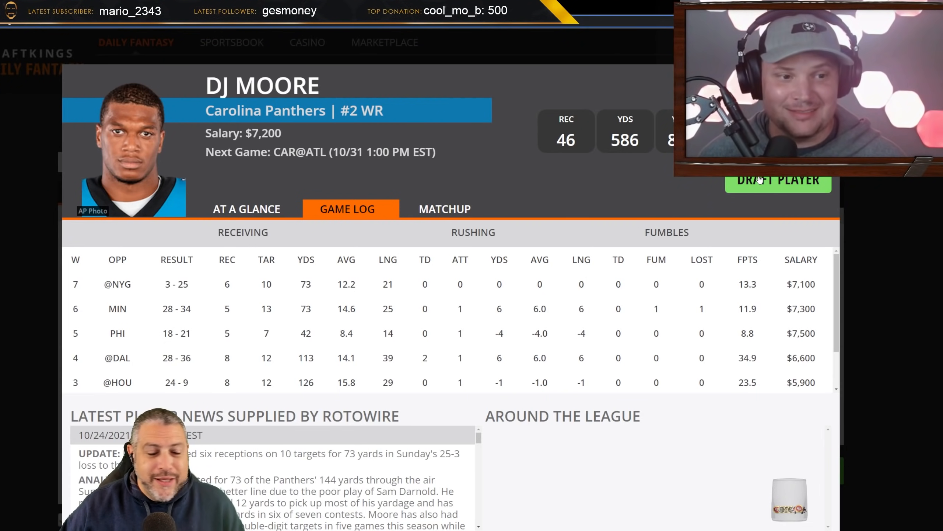
{"action": "left_click", "coordinate": [760, 179]}
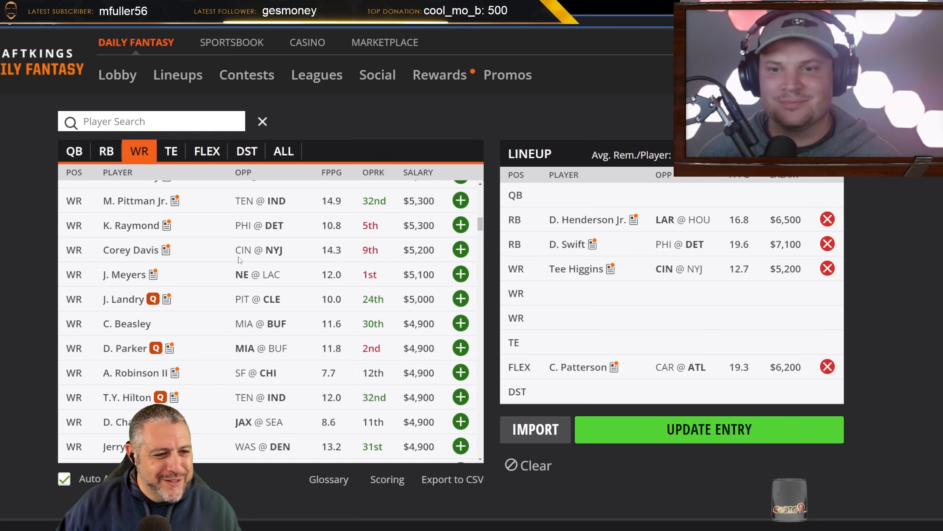
Find wide receiver A.J. Brown for the free contest lineup, review his game log, and draft him
{"action": "scroll", "coordinate": [245, 257], "scroll_direction": "up", "scroll_amount": 3}
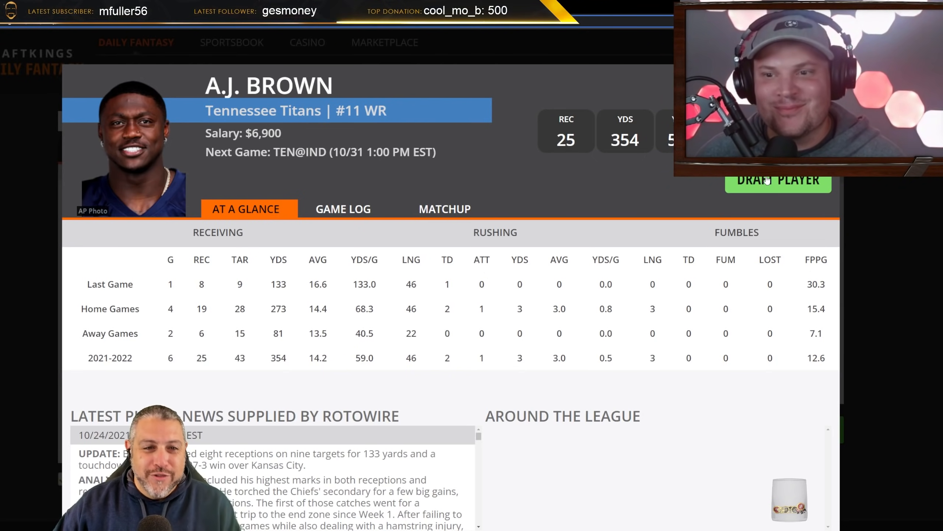
{"action": "left_click", "coordinate": [371, 209]}
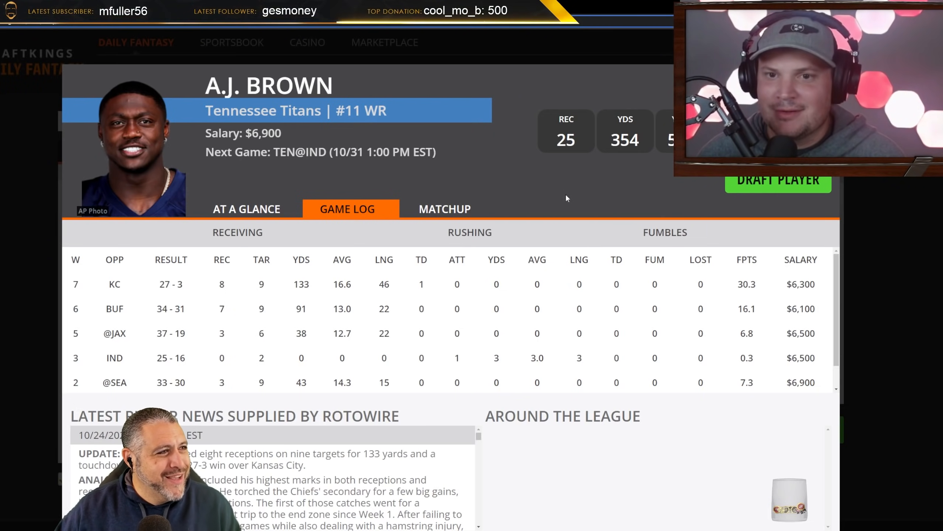
{"action": "left_click", "coordinate": [758, 182]}
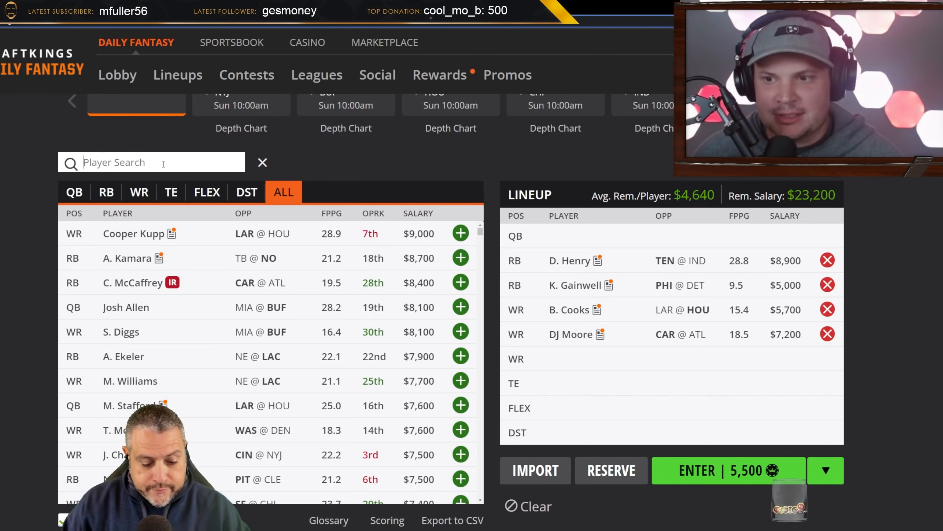
Search players for "ridl", review Calvin Ridley's game log, and draft him into the lineup with the 5,500 entry
{"action": "type", "text": "ridl"}
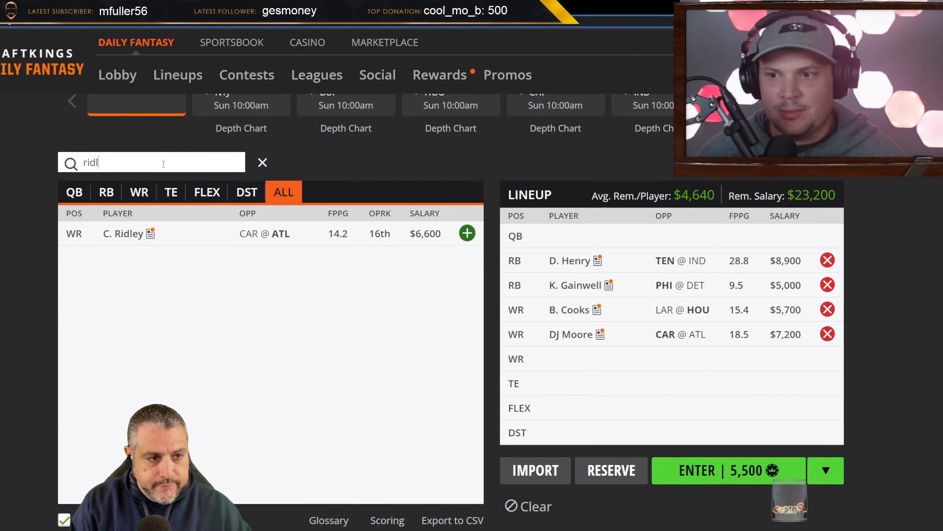
{"action": "left_click", "coordinate": [127, 234]}
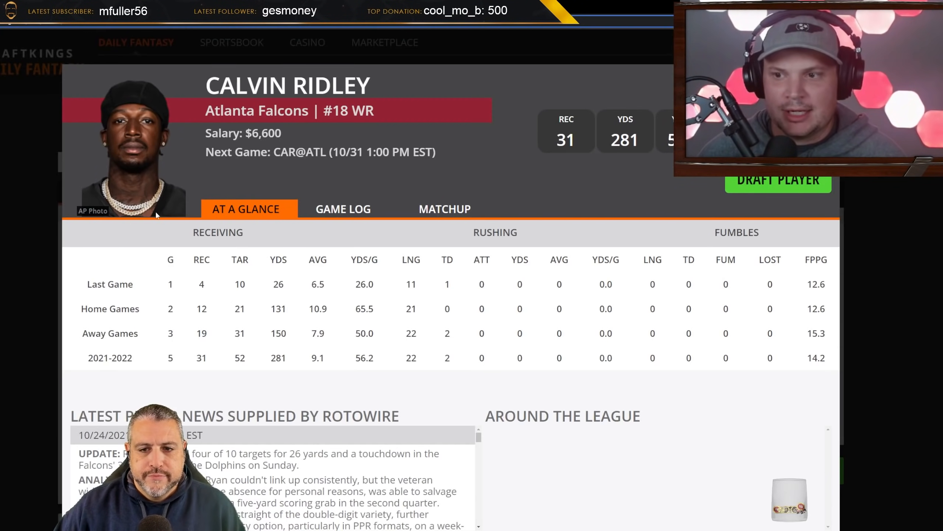
{"action": "left_click", "coordinate": [340, 212]}
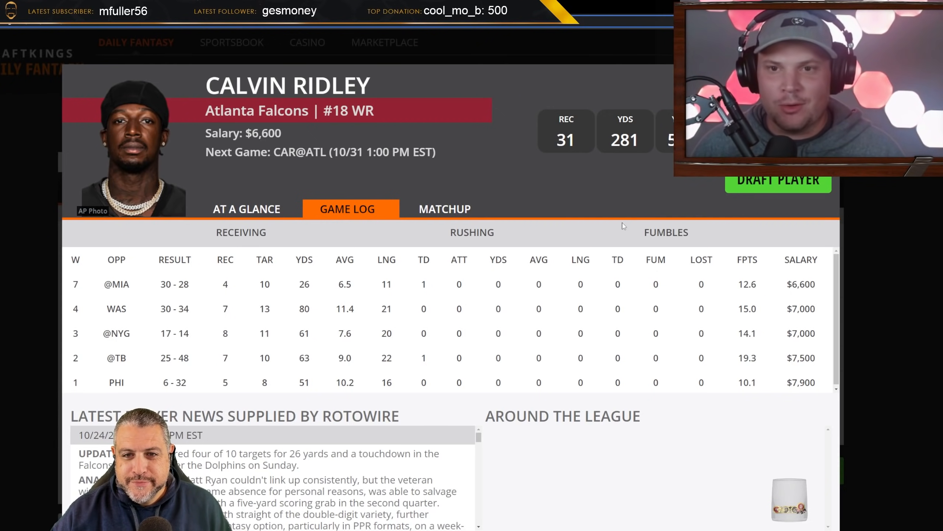
{"action": "left_click", "coordinate": [782, 184]}
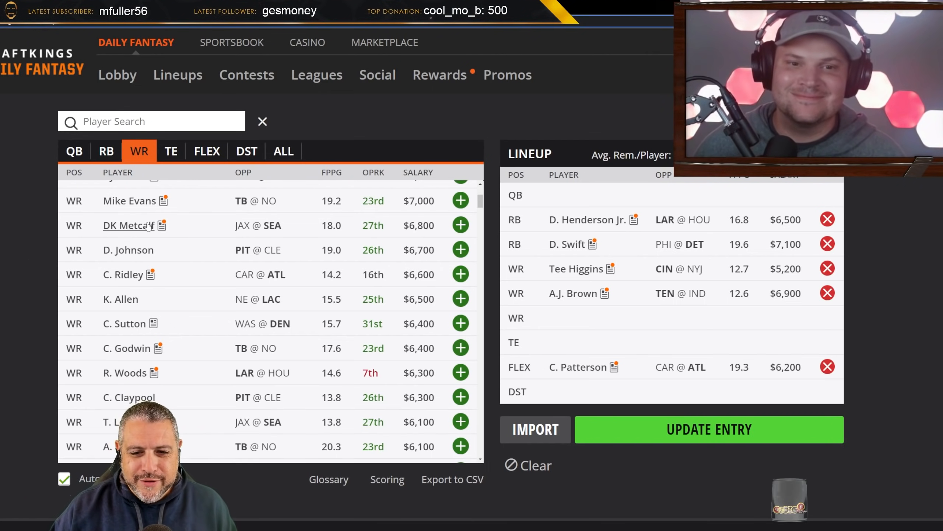
Search players for "arn", review tight end Dan Arnold's game log, and draft him into the free contest lineup
{"action": "left_click", "coordinate": [170, 149]}
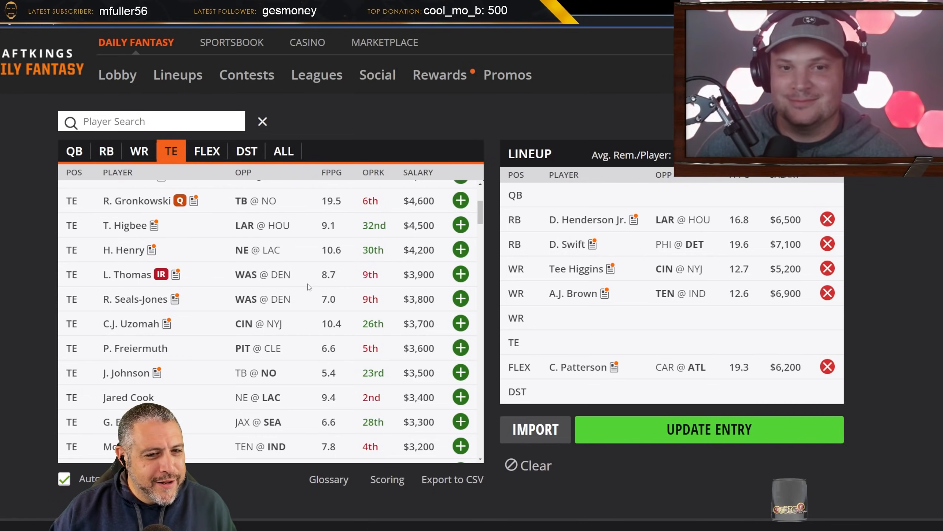
{"action": "scroll", "coordinate": [323, 286], "scroll_direction": "up", "scroll_amount": 5}
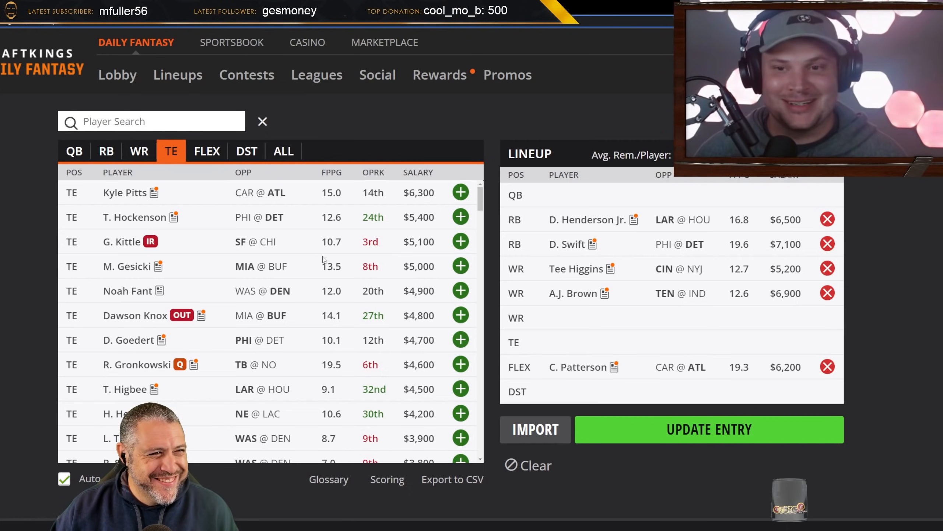
{"action": "left_click", "coordinate": [148, 119]}
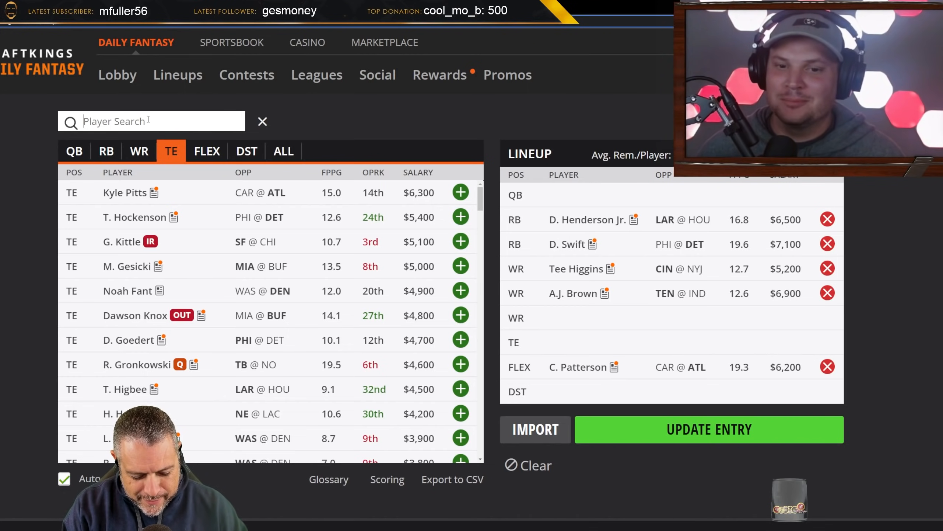
{"action": "type", "text": "arn"}
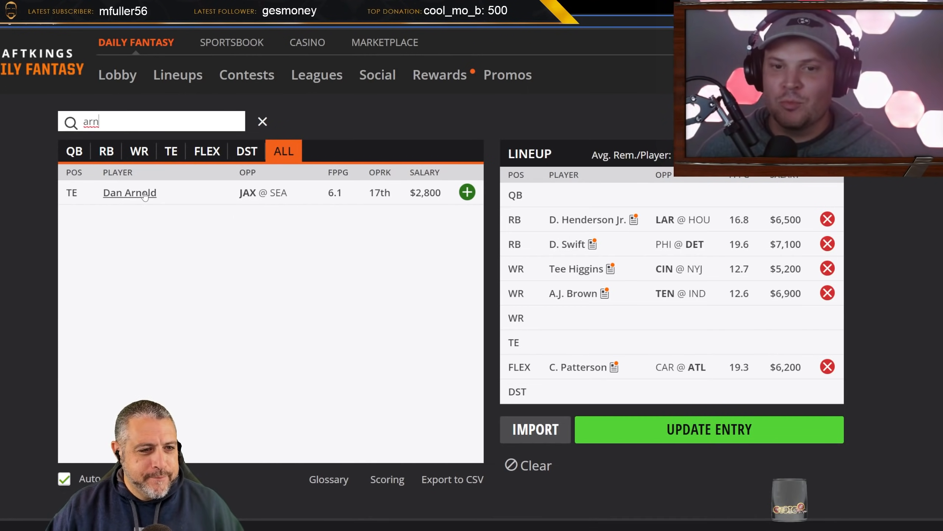
{"action": "left_click", "coordinate": [144, 193]}
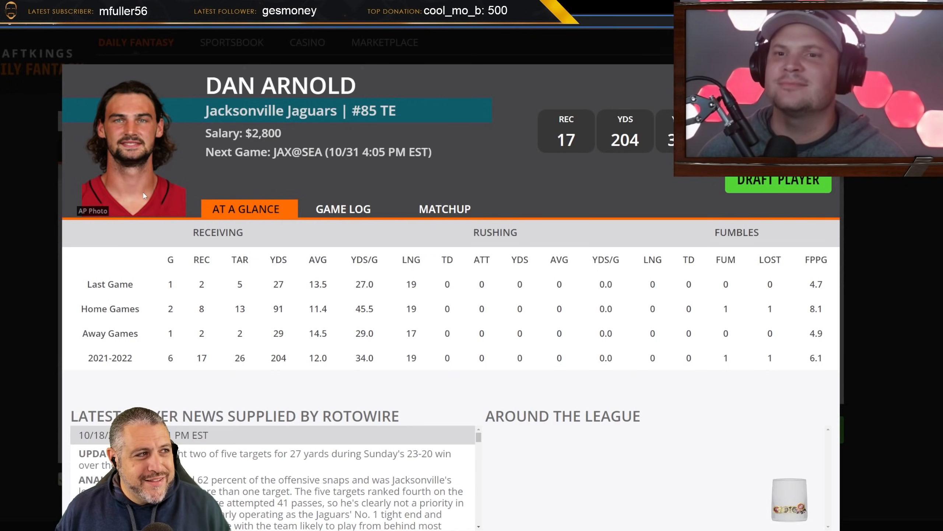
{"action": "left_click", "coordinate": [336, 212]}
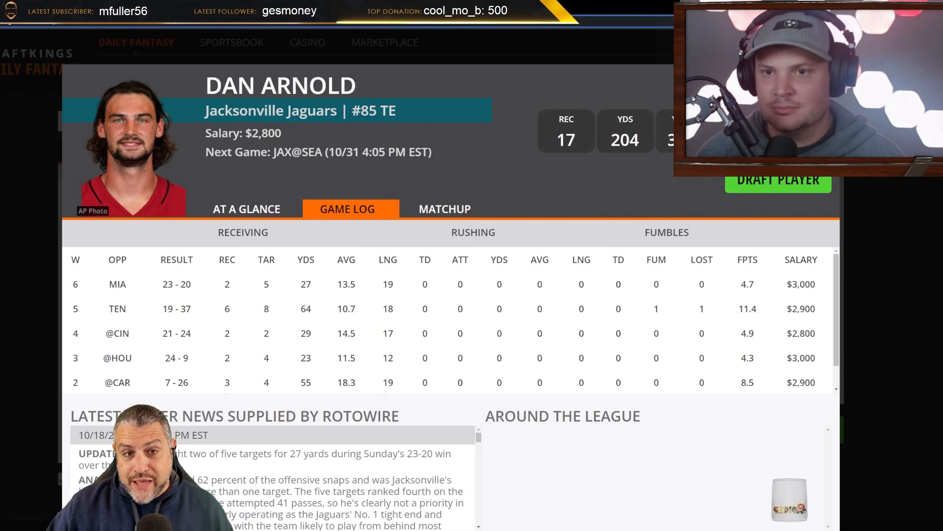
{"action": "left_click", "coordinate": [748, 187]}
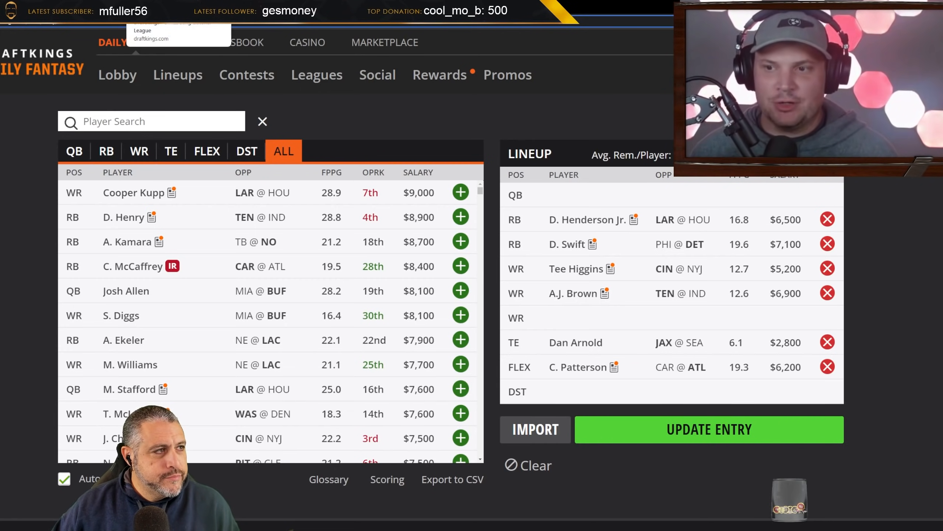
Switch to the lineup with the 5,500 entry, review quarterback Matt Ryan's game log, and draft him
{"action": "left_click", "coordinate": [160, 7]}
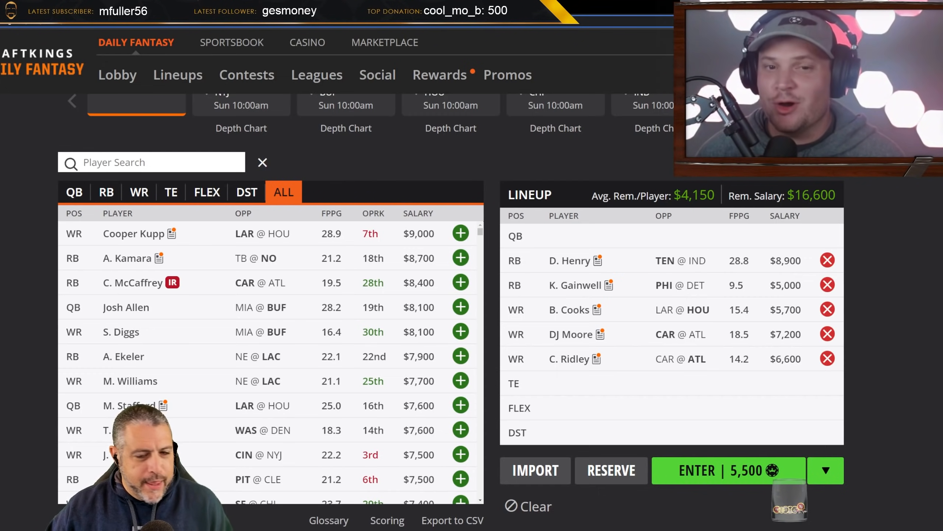
{"action": "left_click", "coordinate": [179, 190]}
{"action": "scroll", "coordinate": [390, 295], "scroll_direction": "down", "scroll_amount": 10}
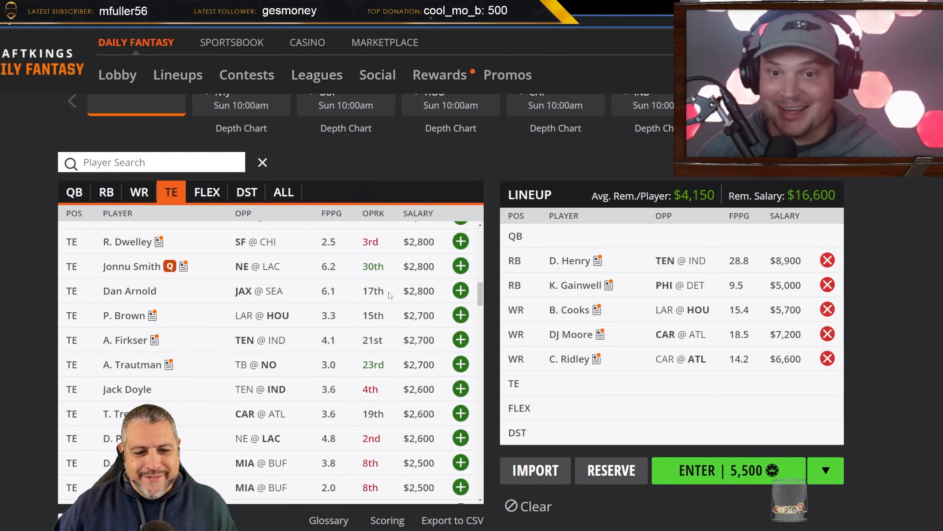
{"action": "scroll", "coordinate": [302, 322], "scroll_direction": "up", "scroll_amount": 1}
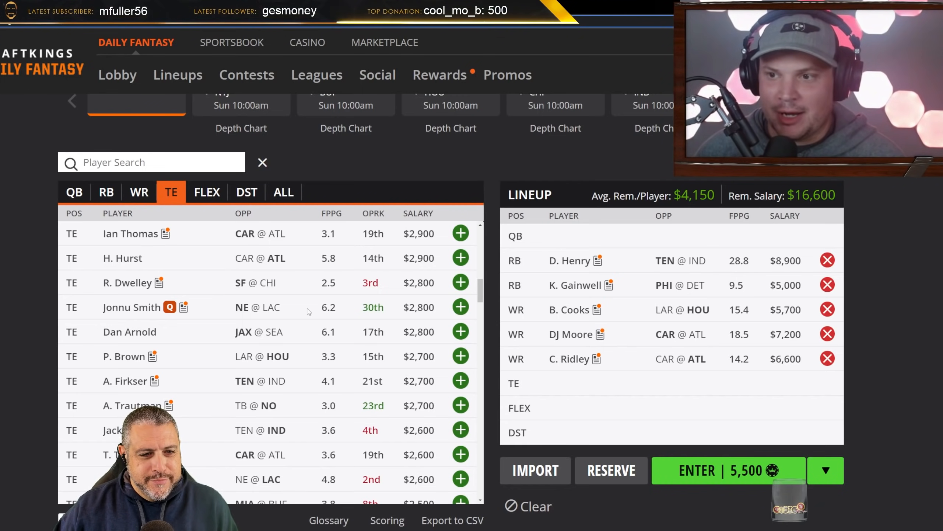
{"action": "left_click", "coordinate": [77, 190]}
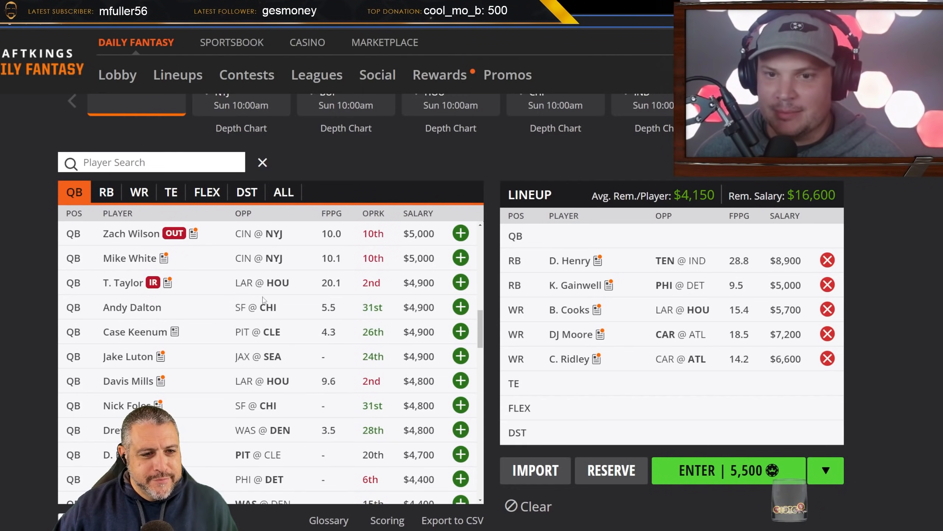
{"action": "scroll", "coordinate": [345, 312], "scroll_direction": "up", "scroll_amount": 10}
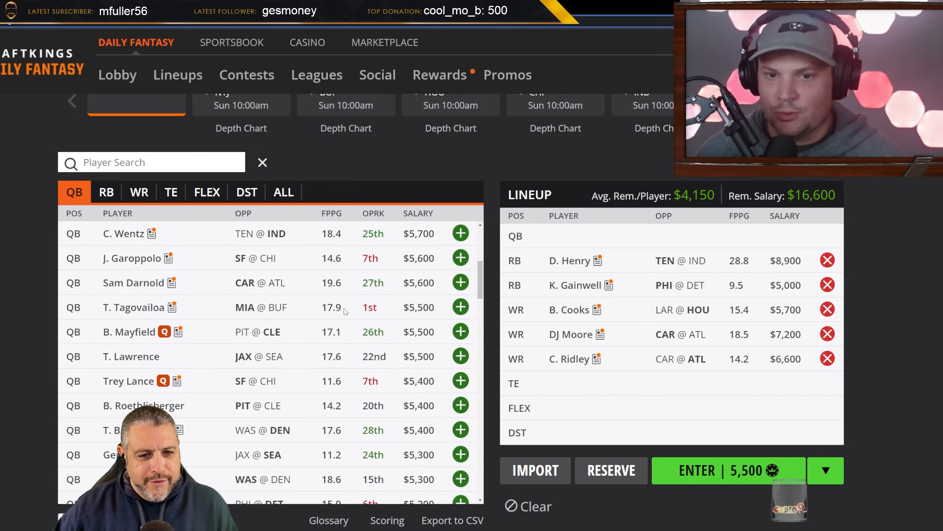
{"action": "scroll", "coordinate": [346, 312], "scroll_direction": "up", "scroll_amount": 2}
{"action": "left_click", "coordinate": [126, 294]}
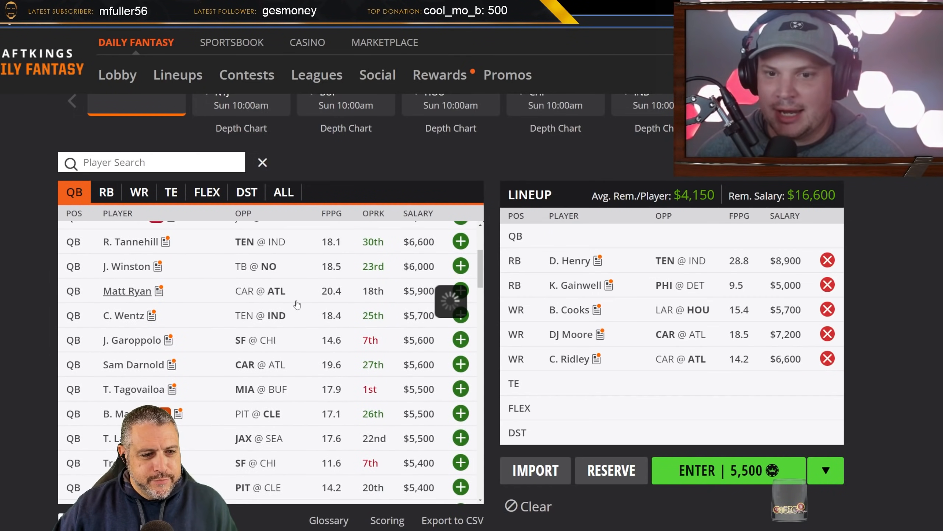
{"action": "left_click", "coordinate": [339, 210]}
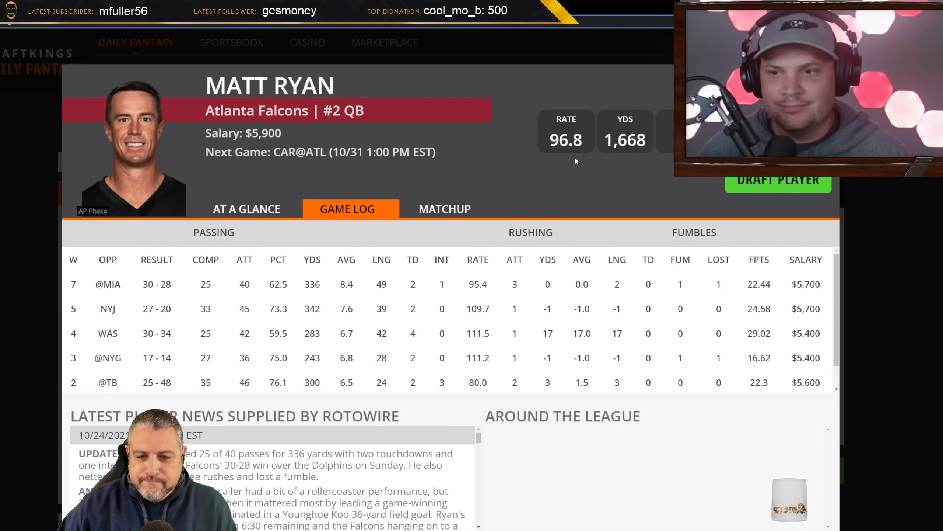
{"action": "scroll", "coordinate": [499, 298], "scroll_direction": "down", "scroll_amount": 1}
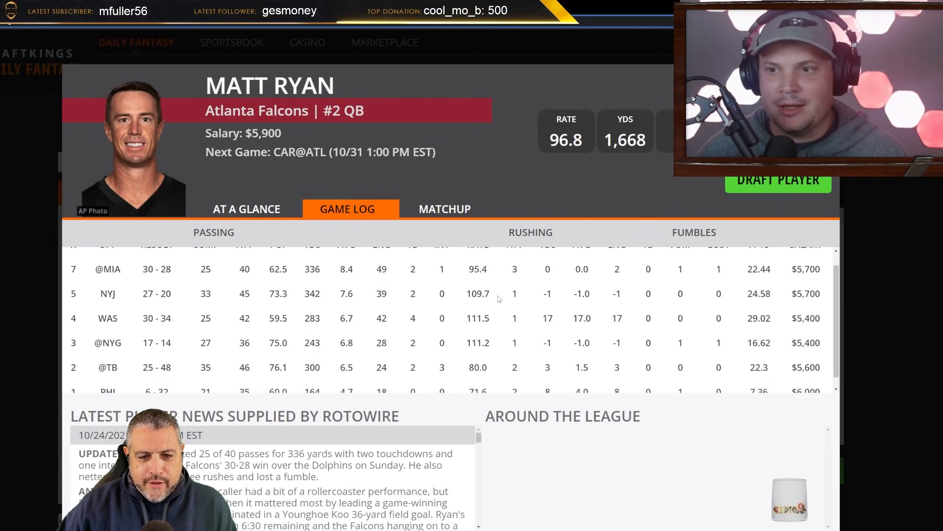
{"action": "scroll", "coordinate": [499, 299], "scroll_direction": "up", "scroll_amount": 1}
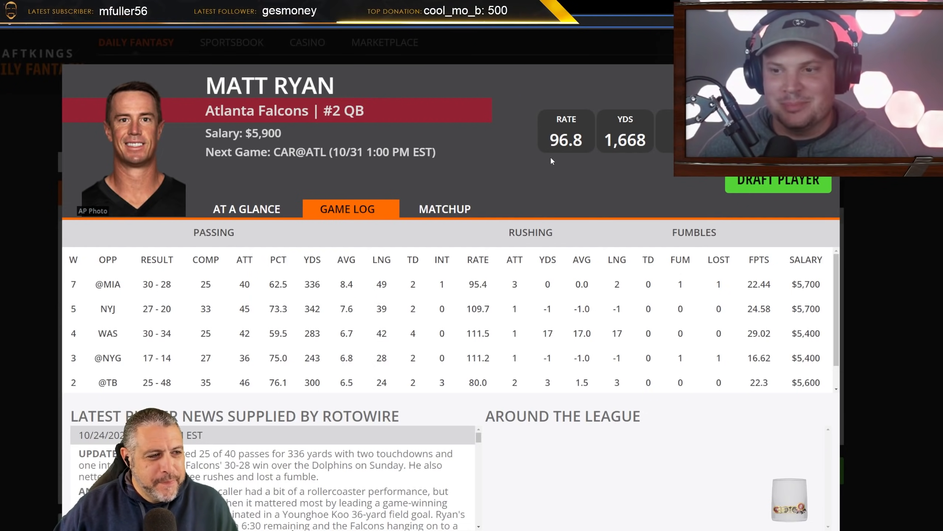
{"action": "left_click", "coordinate": [766, 183]}
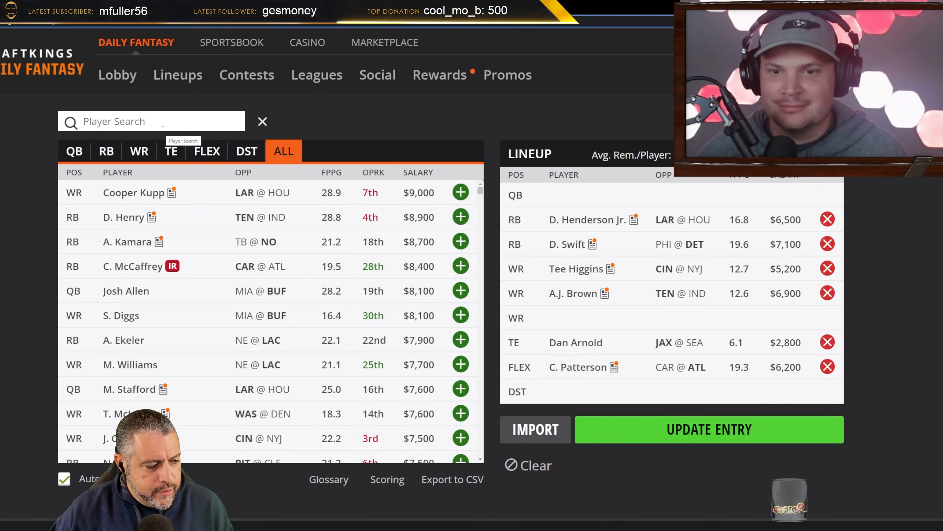
Look through the quarterbacks available for the free contest lineup and review Jalen Hurts's game log
{"action": "left_click", "coordinate": [71, 150]}
{"action": "scroll", "coordinate": [414, 243], "scroll_direction": "down", "scroll_amount": 5}
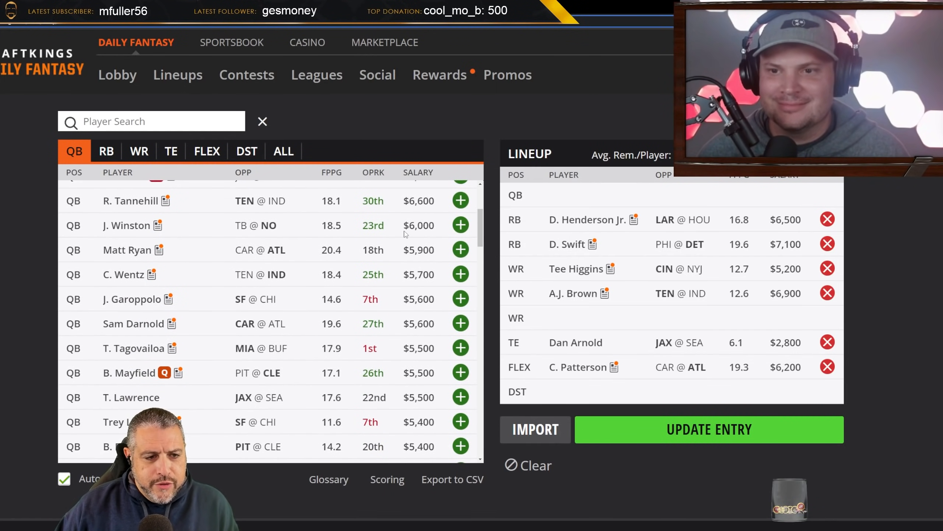
{"action": "scroll", "coordinate": [371, 290], "scroll_direction": "down", "scroll_amount": 1}
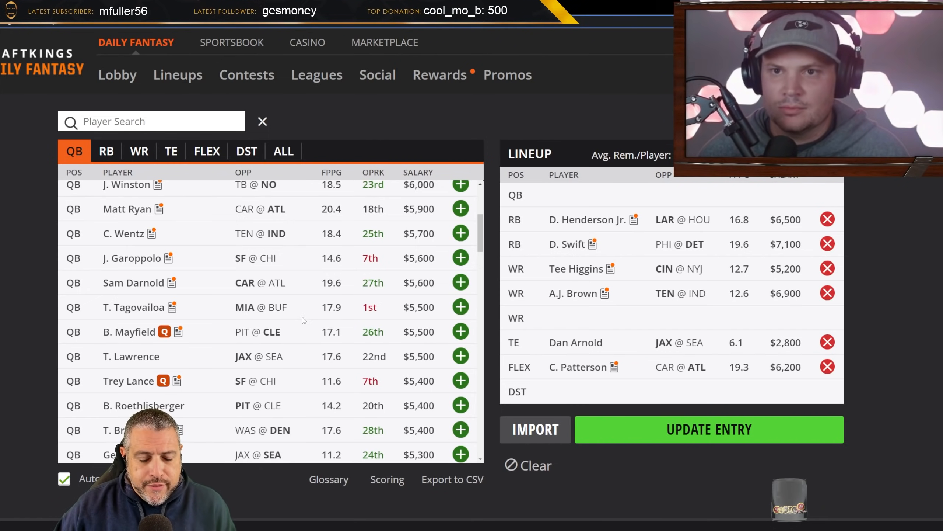
{"action": "scroll", "coordinate": [303, 320], "scroll_direction": "up", "scroll_amount": 3}
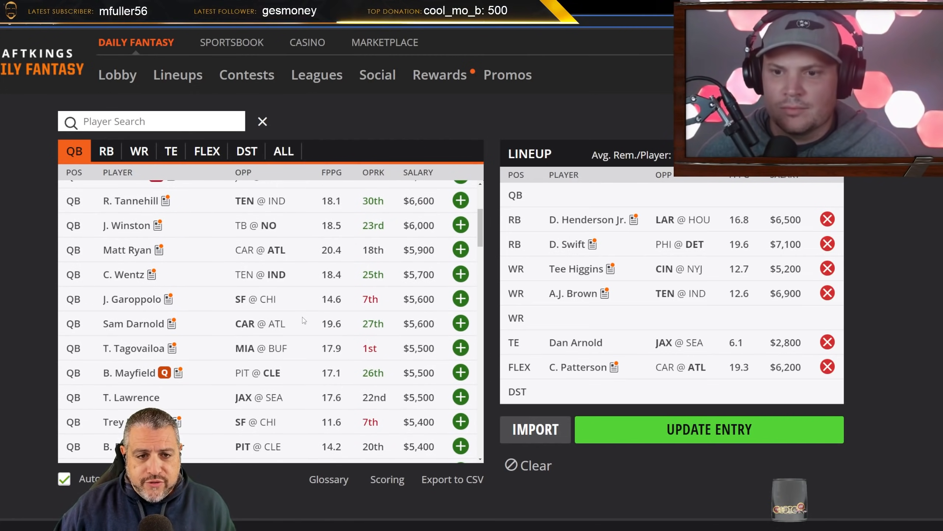
{"action": "scroll", "coordinate": [304, 320], "scroll_direction": "up", "scroll_amount": 5}
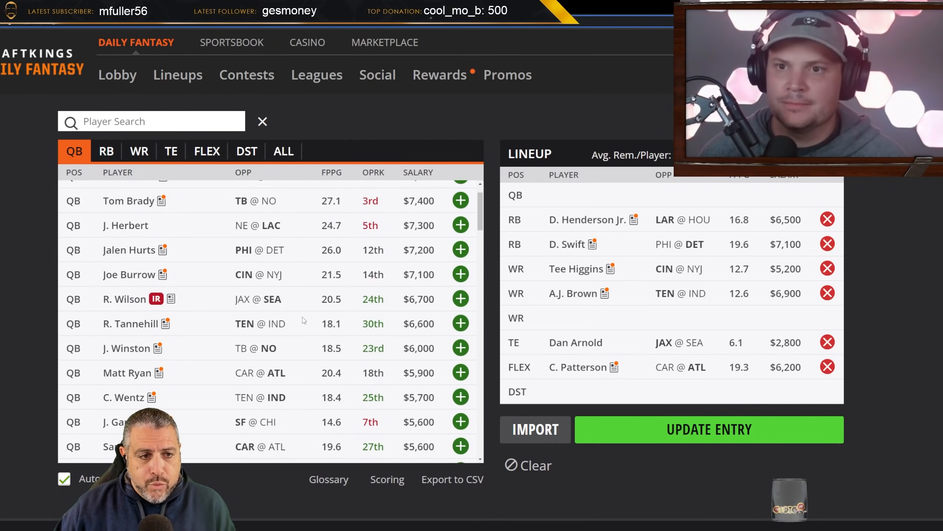
{"action": "scroll", "coordinate": [303, 320], "scroll_direction": "up", "scroll_amount": 2}
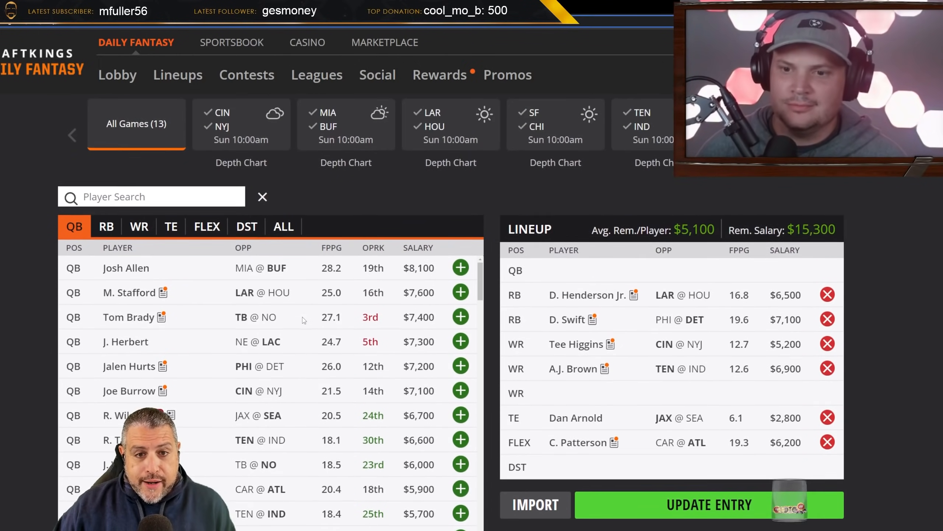
{"action": "scroll", "coordinate": [494, 239], "scroll_direction": "down", "scroll_amount": 3}
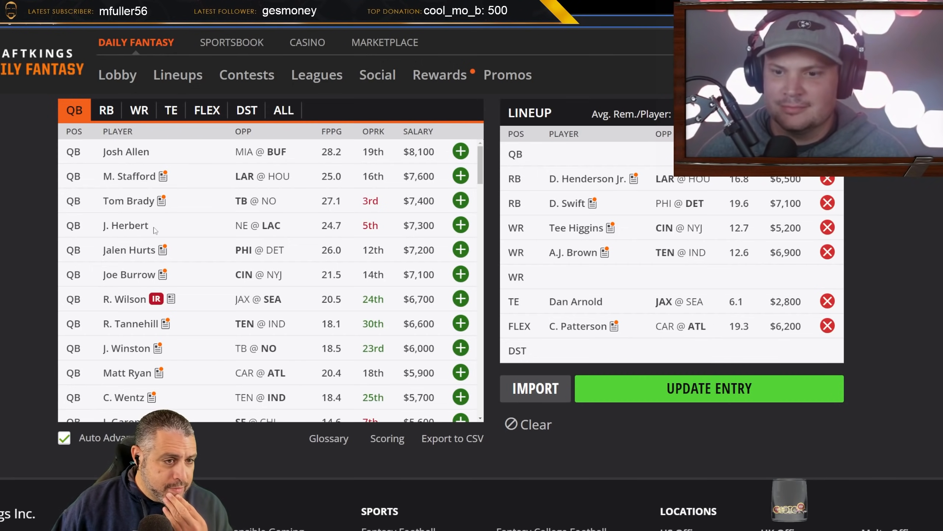
{"action": "left_click", "coordinate": [135, 255]}
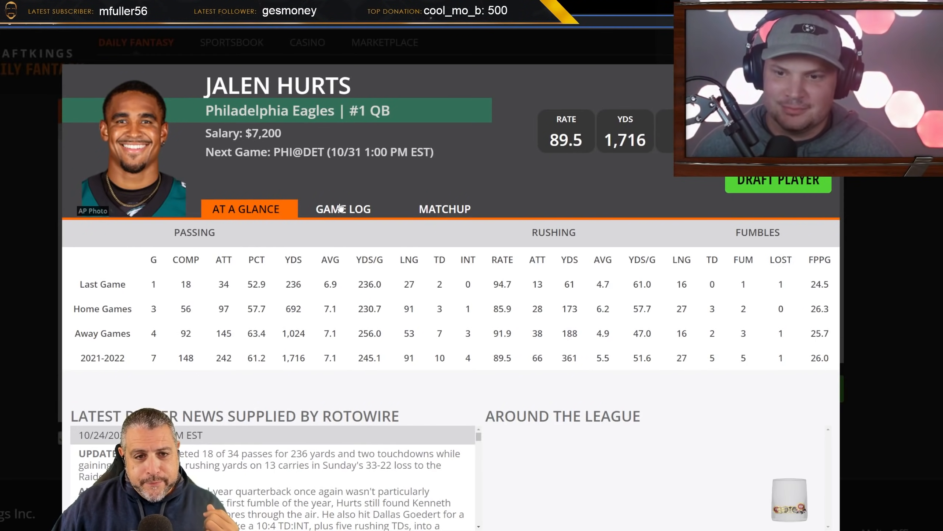
{"action": "left_click", "coordinate": [340, 208]}
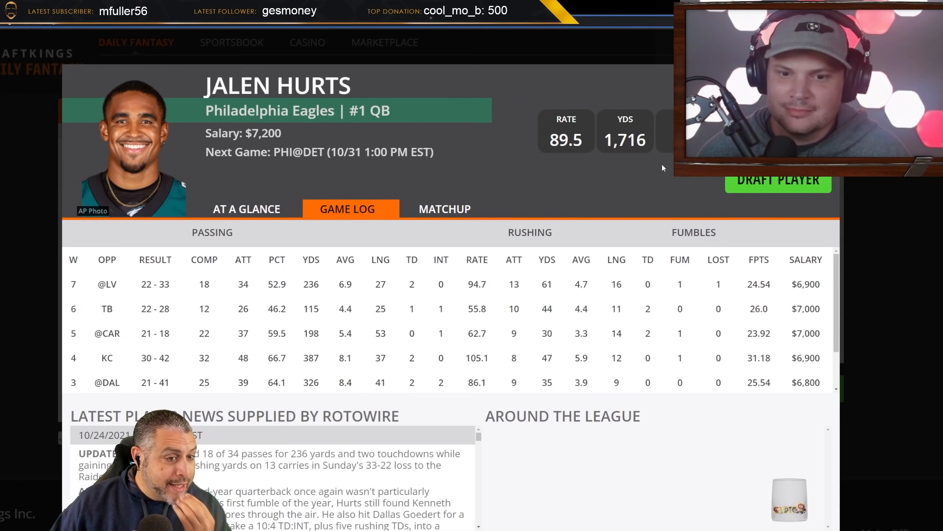
{"action": "left_click", "coordinate": [827, 77]}
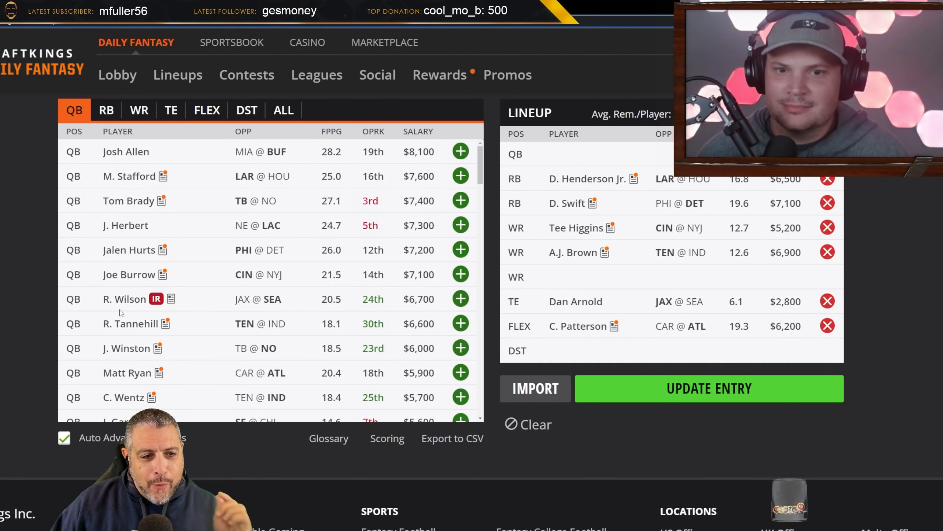
Check Ryan Tannehill's player stats for comparison, and draft Jalen Hurts as quarterback of the free contest lineup
{"action": "left_click", "coordinate": [134, 327]}
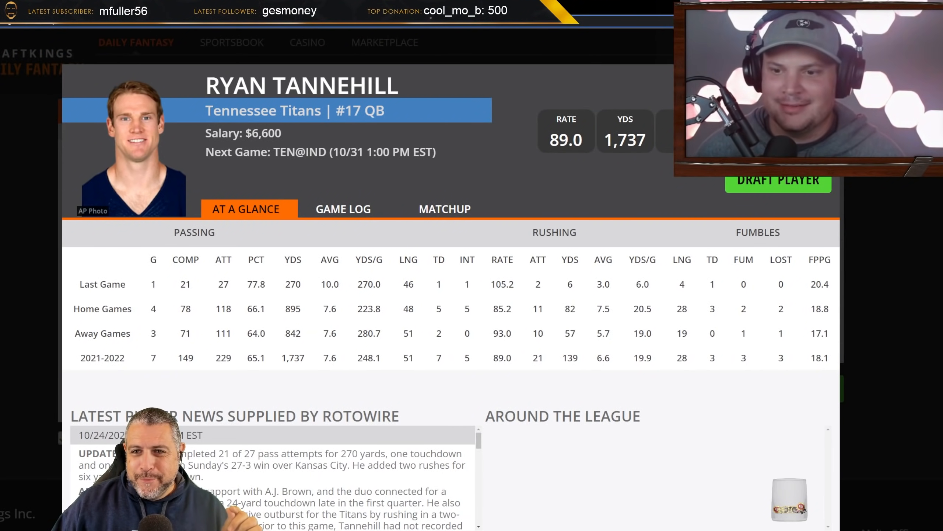
{"action": "key", "text": "Escape"}
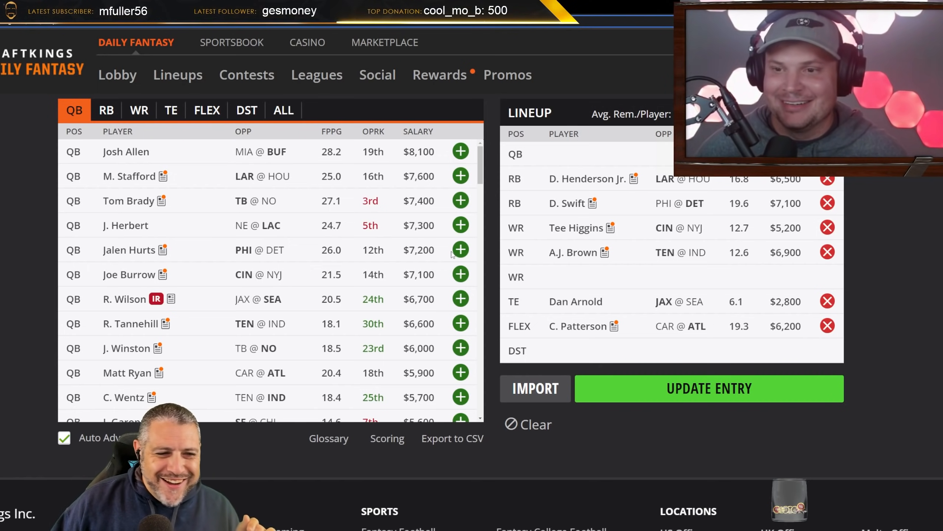
{"action": "left_click", "coordinate": [462, 249]}
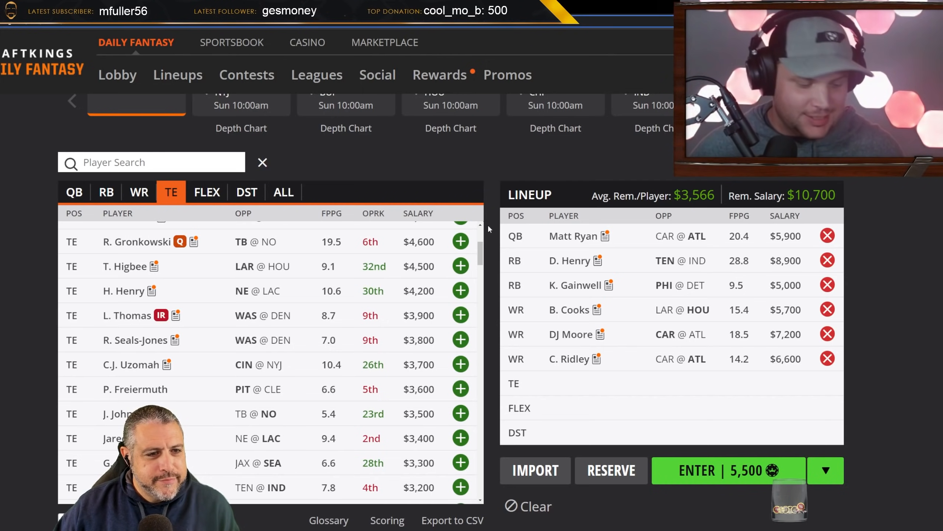
Search players for "smith", review DeVonta Smith's game log, and draft him into the flex spot of the lineup with the 5,500 entry
{"action": "scroll", "coordinate": [489, 229], "scroll_direction": "down", "scroll_amount": 4}
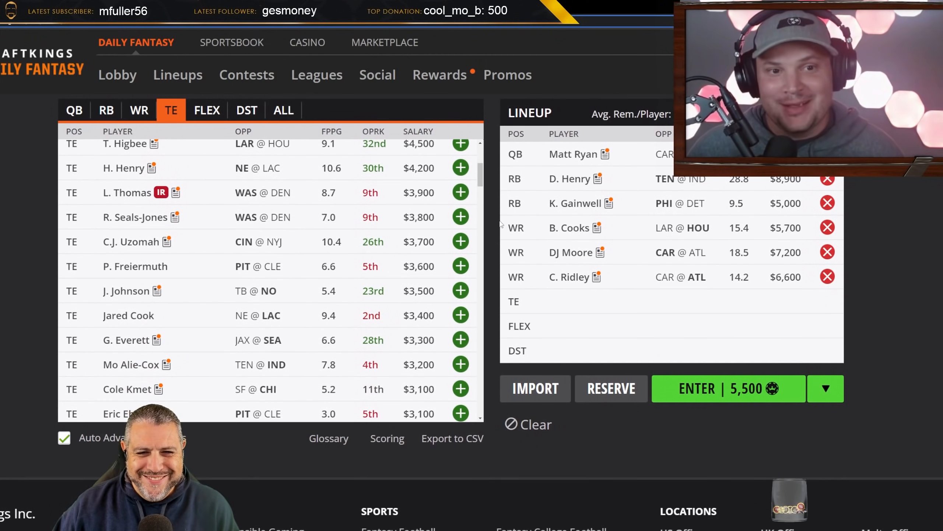
{"action": "scroll", "coordinate": [466, 231], "scroll_direction": "up", "scroll_amount": 6}
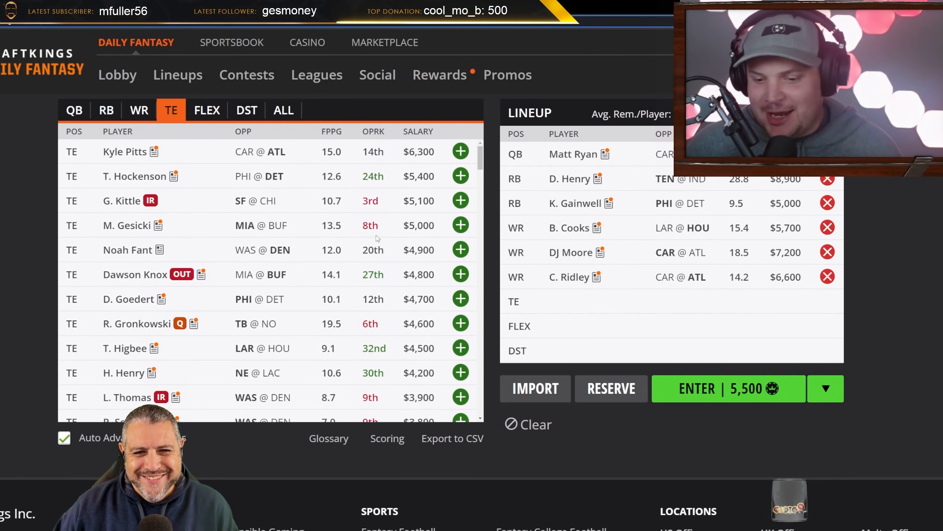
{"action": "scroll", "coordinate": [42, 190], "scroll_direction": "up", "scroll_amount": 1}
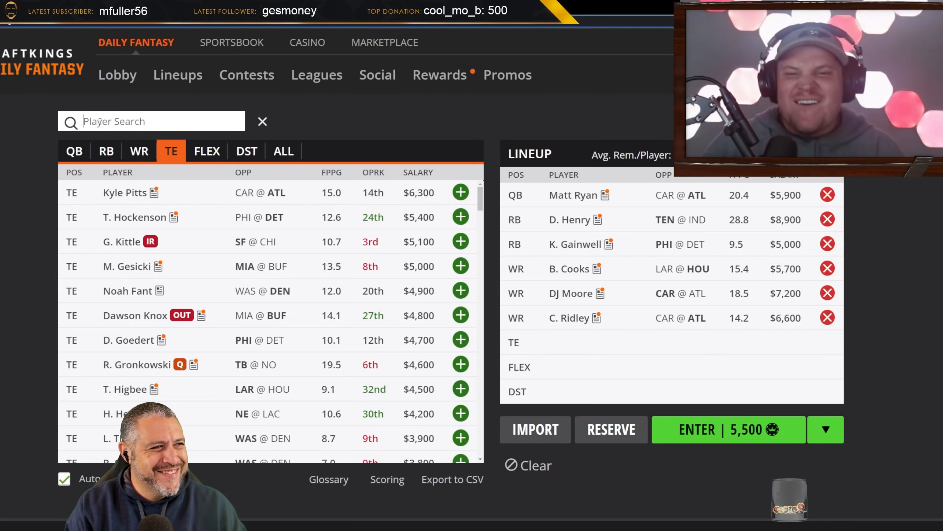
{"action": "type", "text": "smitr"}
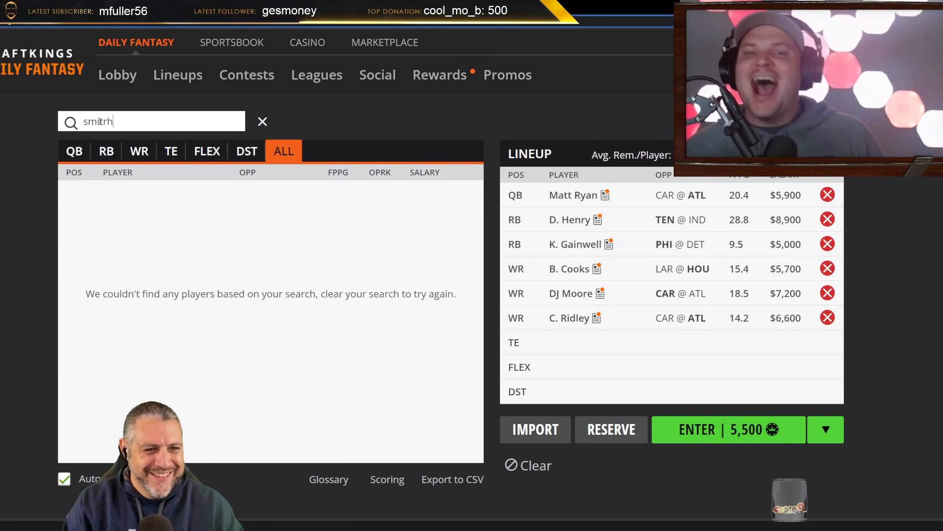
{"action": "key", "text": "BackSpace"}
{"action": "type", "text": "h"}
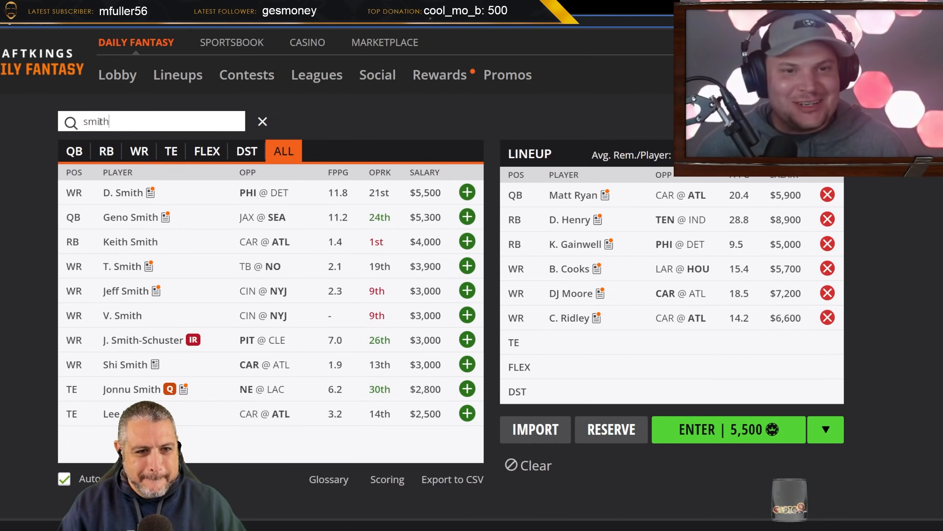
{"action": "left_click", "coordinate": [137, 194]}
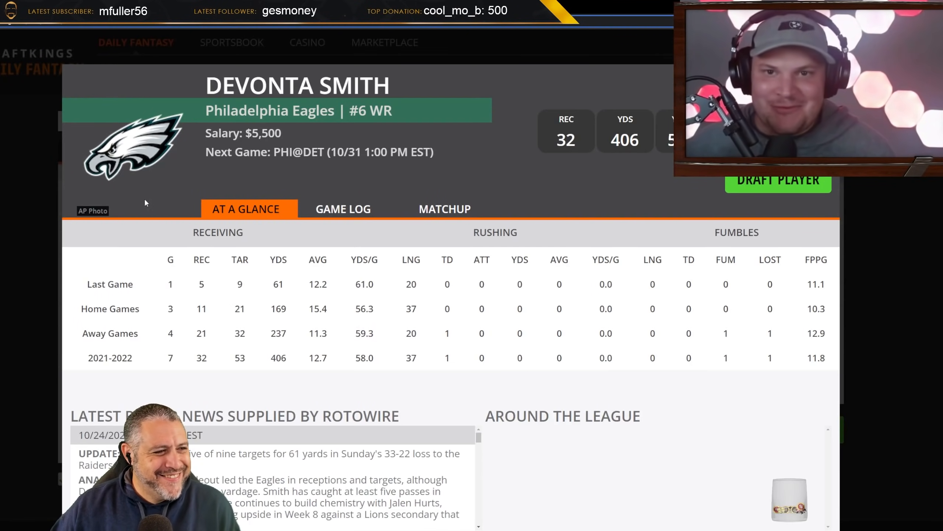
{"action": "left_click", "coordinate": [333, 216]}
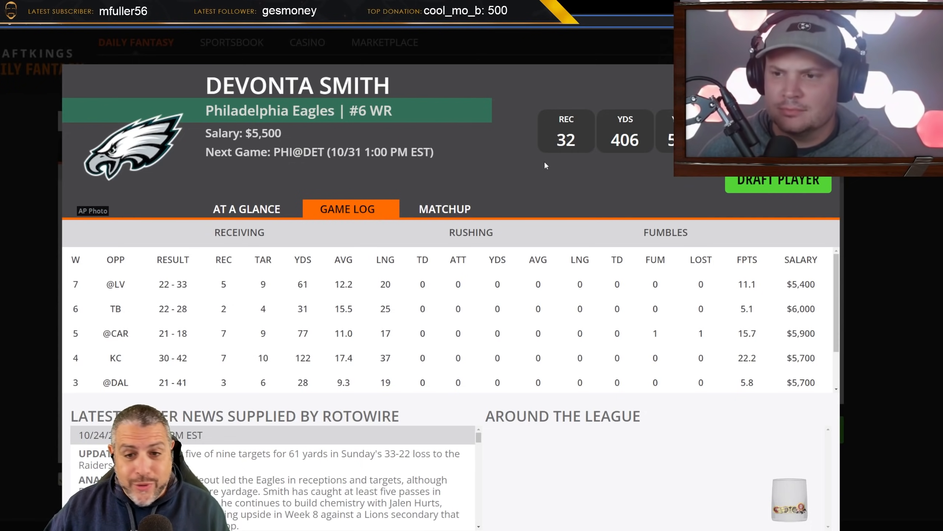
{"action": "left_click", "coordinate": [767, 182]}
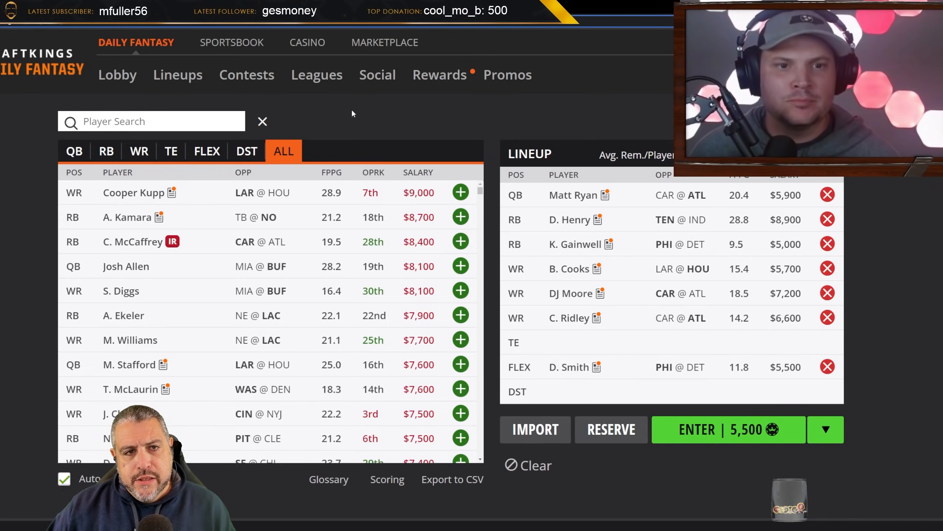
Find the Jaguars defense for the free contest lineup, review its game log, and draft it
{"action": "scroll", "coordinate": [77, 404], "scroll_direction": "up", "scroll_amount": 2}
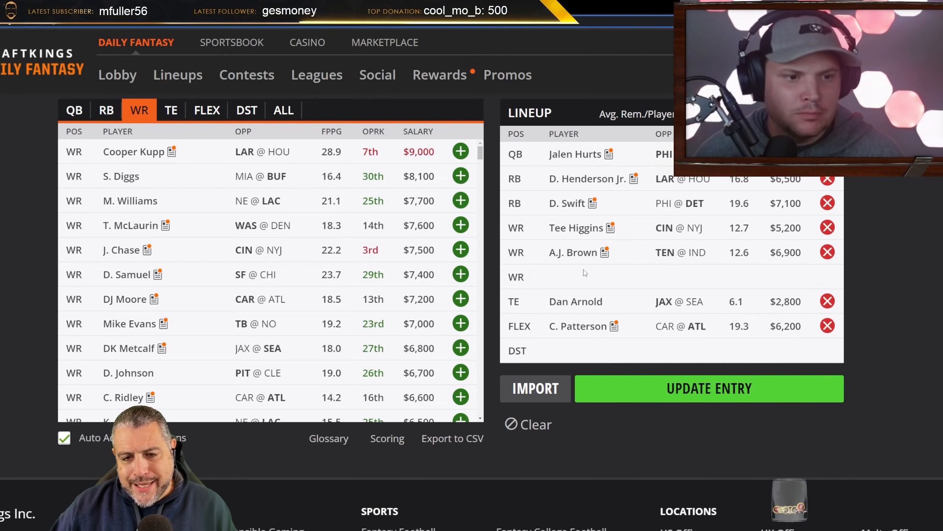
{"action": "left_click", "coordinate": [246, 112]}
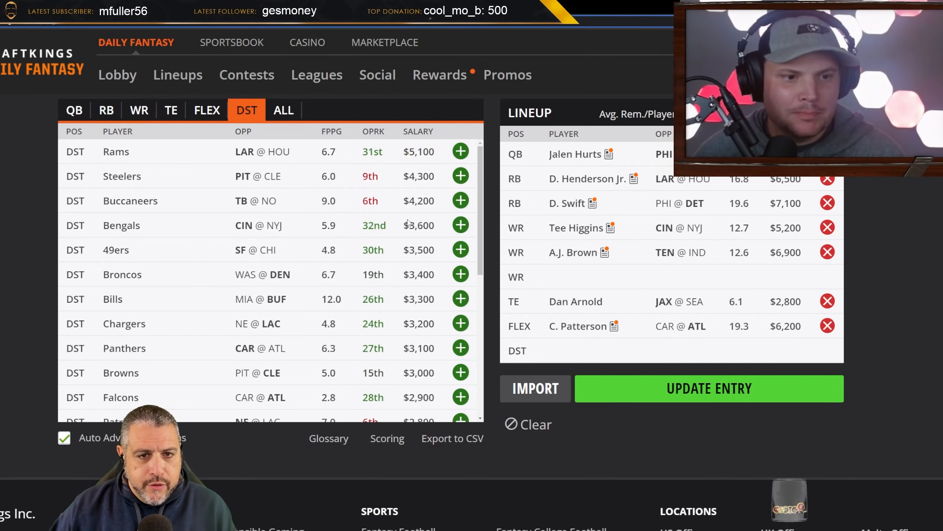
{"action": "scroll", "coordinate": [315, 212], "scroll_direction": "down", "scroll_amount": 8}
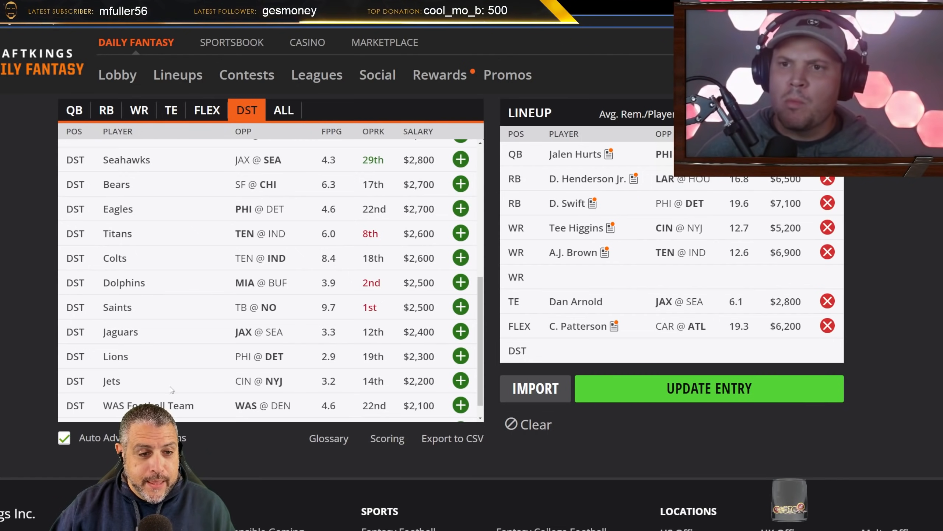
{"action": "left_click", "coordinate": [125, 332]}
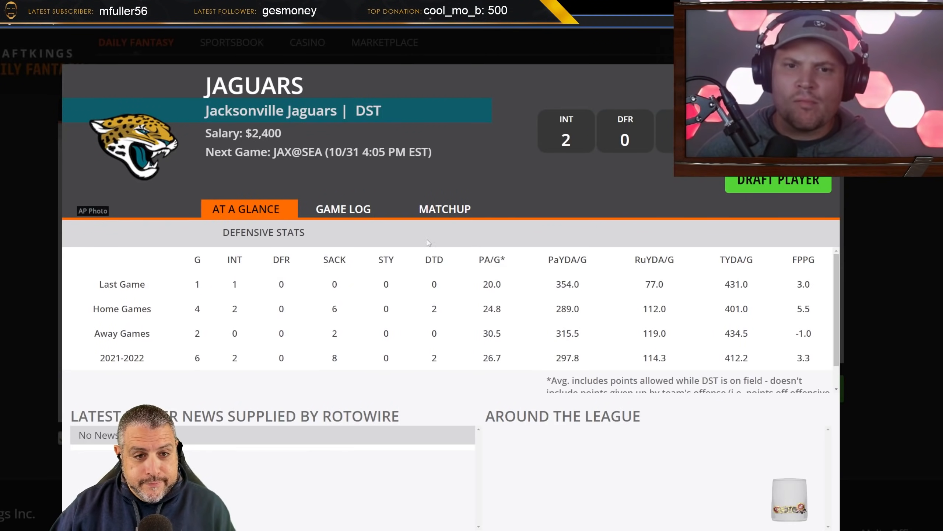
{"action": "left_click", "coordinate": [345, 209]}
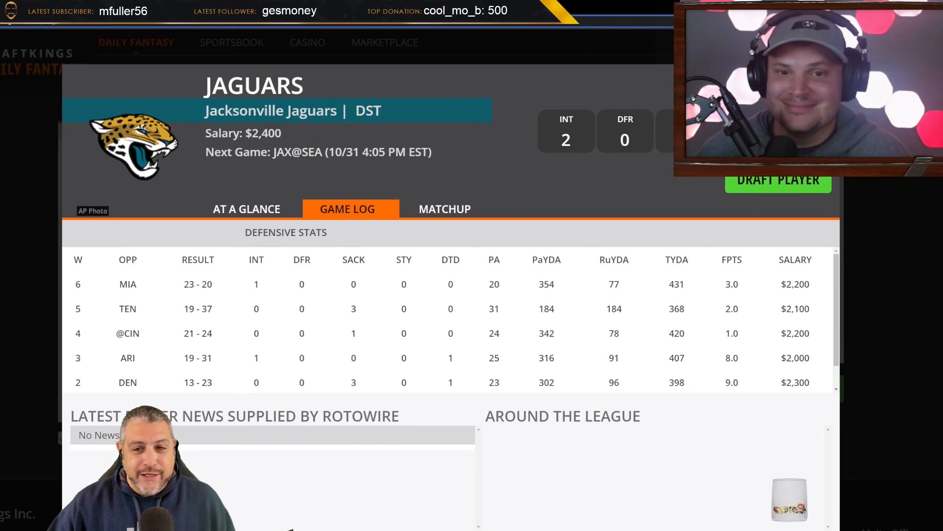
{"action": "left_click", "coordinate": [771, 185]}
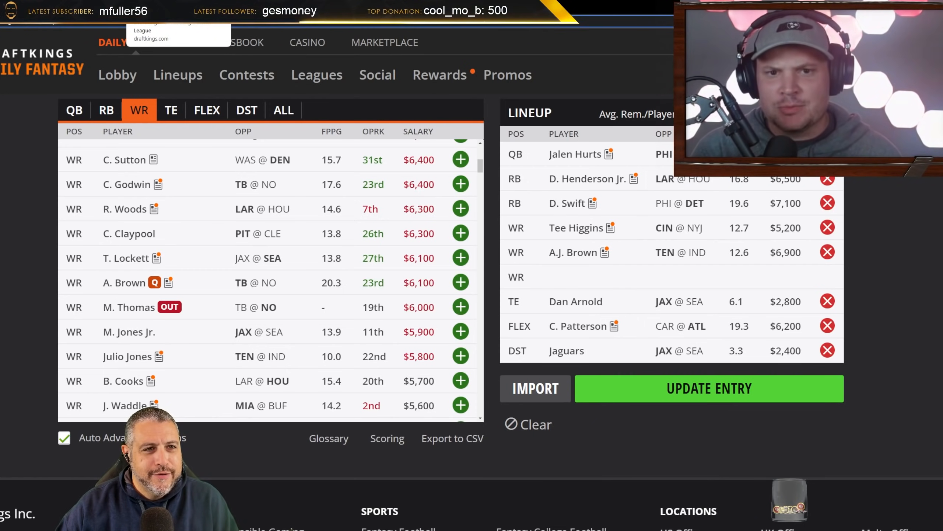
Switch to the lineup with the 5,500 entry and examine the available tight ends and their salaries
{"action": "left_click", "coordinate": [156, 7]}
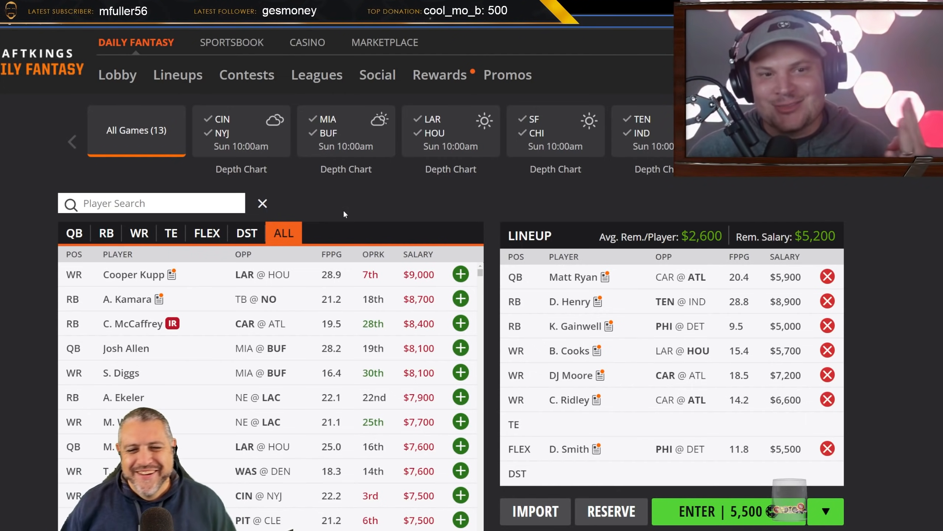
{"action": "left_click", "coordinate": [170, 233]}
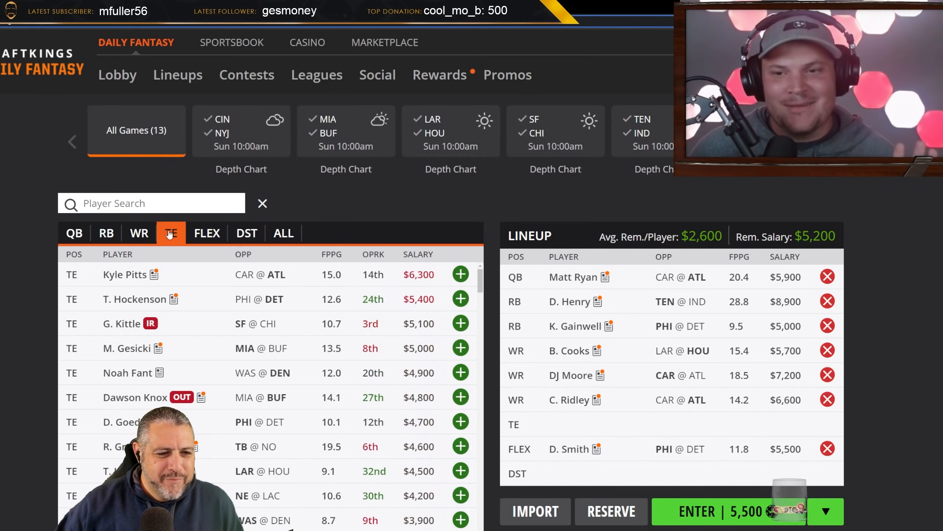
{"action": "scroll", "coordinate": [306, 369], "scroll_direction": "down", "scroll_amount": 12}
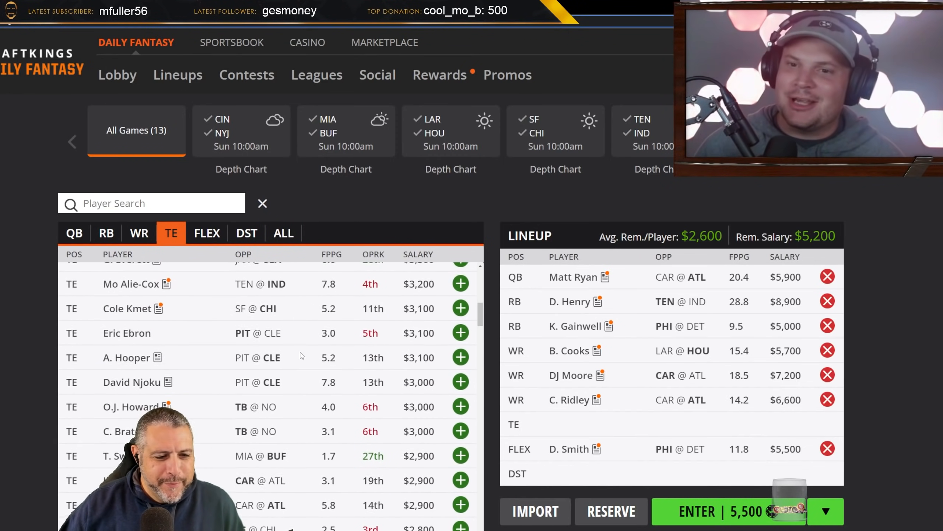
{"action": "scroll", "coordinate": [301, 355], "scroll_direction": "up", "scroll_amount": 12}
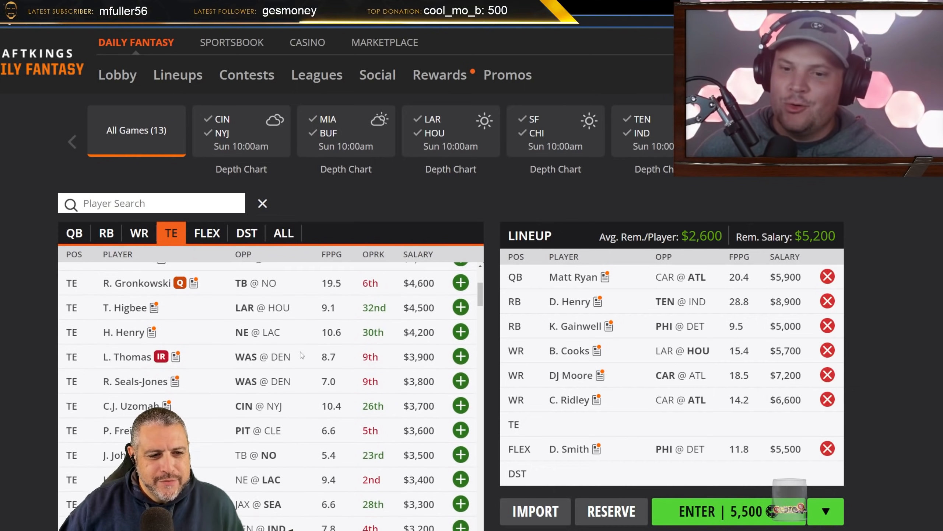
{"action": "scroll", "coordinate": [301, 355], "scroll_direction": "up", "scroll_amount": 1}
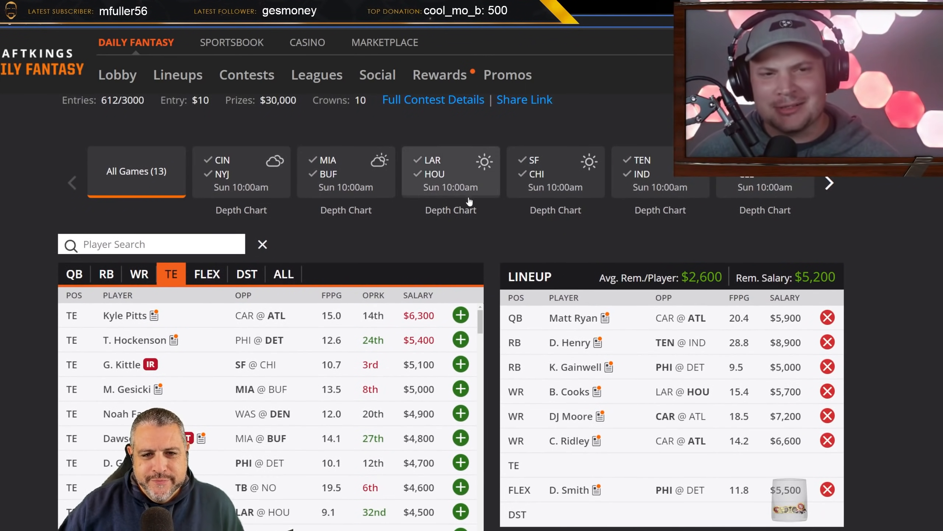
{"action": "scroll", "coordinate": [483, 219], "scroll_direction": "down", "scroll_amount": 2}
{"action": "scroll", "coordinate": [494, 225], "scroll_direction": "down", "scroll_amount": 2}
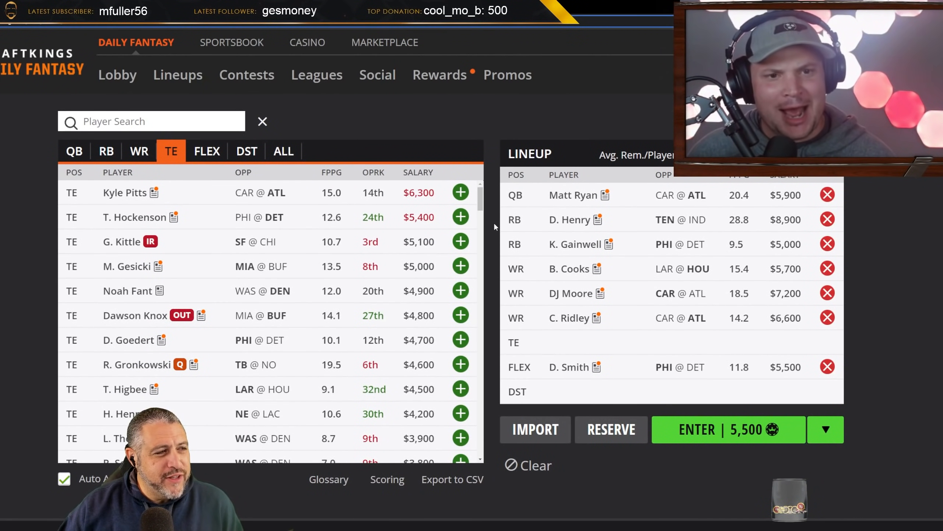
{"action": "scroll", "coordinate": [495, 225], "scroll_direction": "down", "scroll_amount": 1}
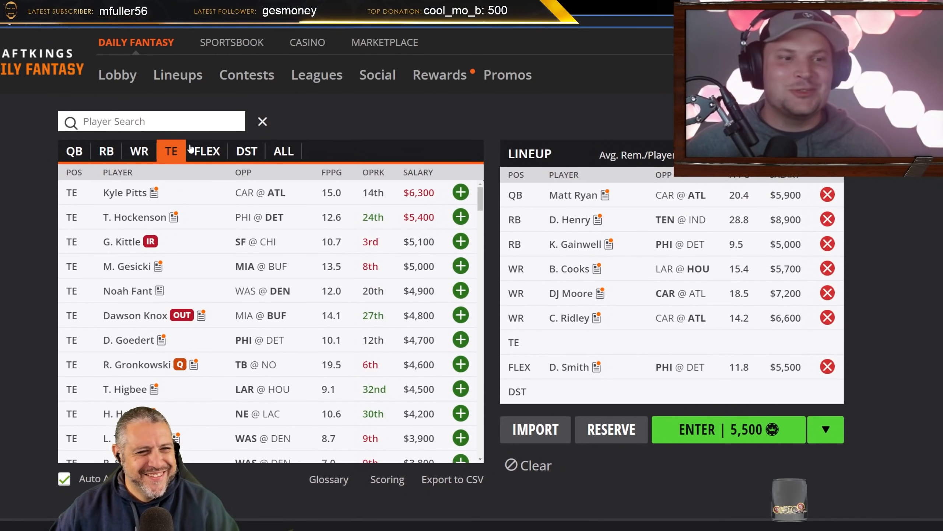
Search players for "jonnu", review Jonnu Smith's game log, and draft him as tight end of the lineup with the 5,500 entry
{"action": "left_click", "coordinate": [116, 122]}
{"action": "type", "text": "jonnu"}
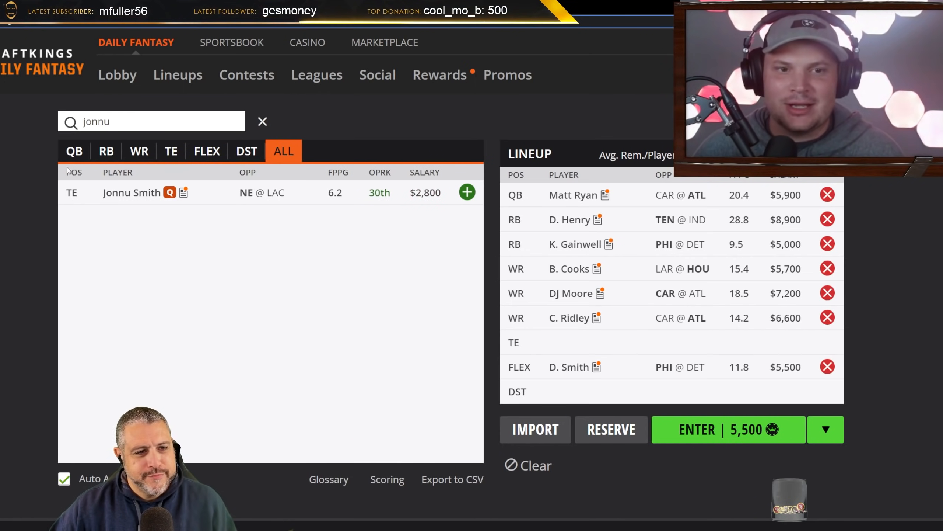
{"action": "left_click", "coordinate": [137, 193]}
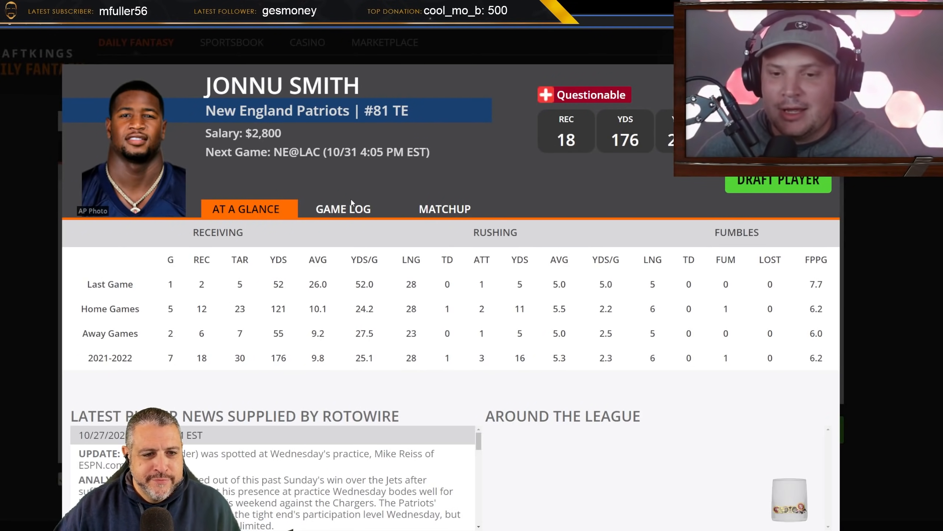
{"action": "left_click", "coordinate": [353, 209]}
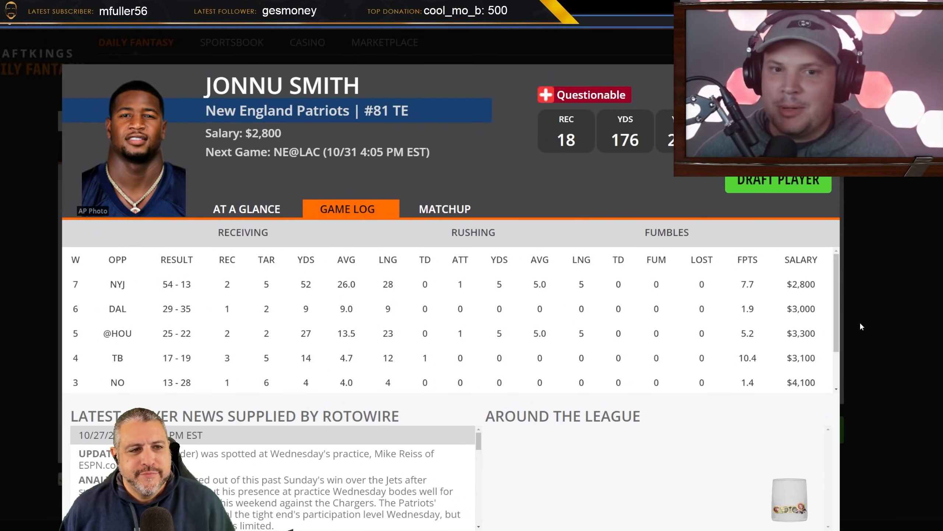
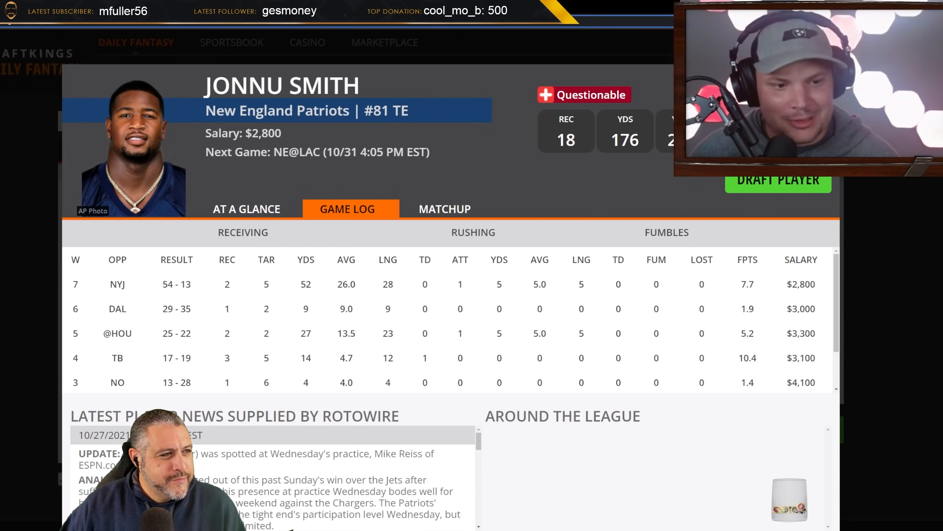
{"action": "left_click", "coordinate": [805, 183]}
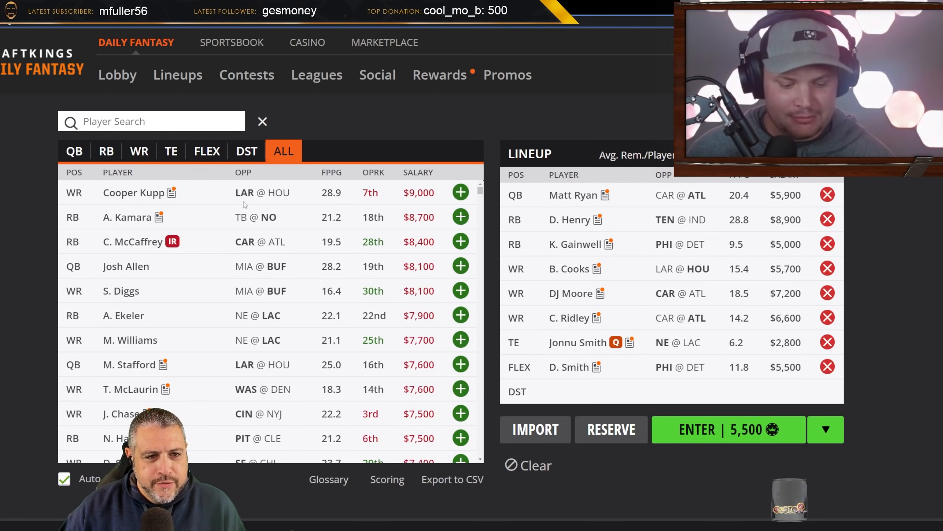
Draft the WAS Football Team defense into the lineup with the 5,500 entry and review its game log
{"action": "left_click", "coordinate": [247, 151]}
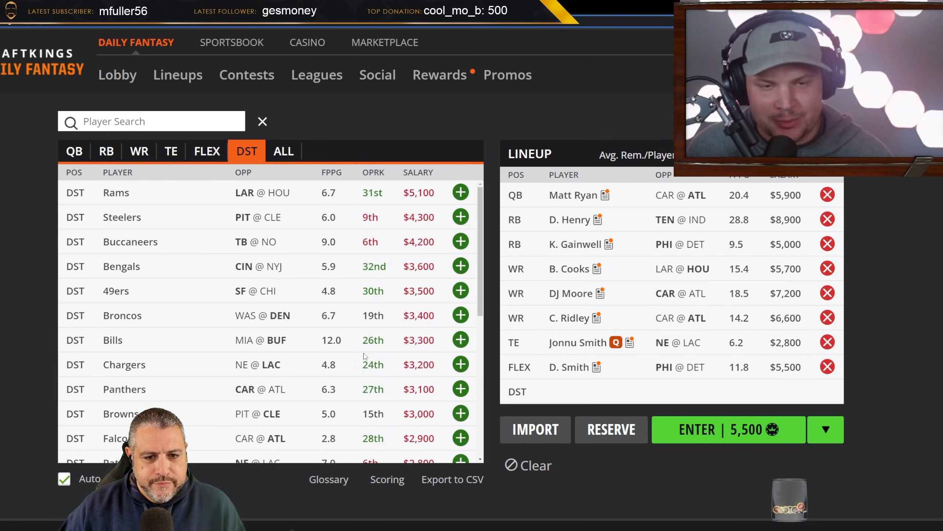
{"action": "scroll", "coordinate": [378, 344], "scroll_direction": "down", "scroll_amount": 3}
{"action": "scroll", "coordinate": [378, 344], "scroll_direction": "down", "scroll_amount": 6}
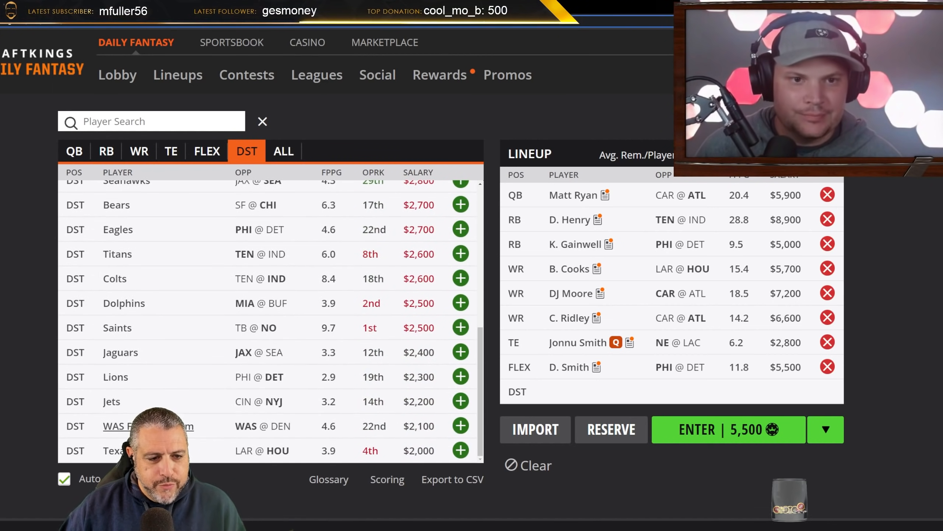
{"action": "left_click", "coordinate": [461, 425]}
{"action": "left_click", "coordinate": [580, 392]}
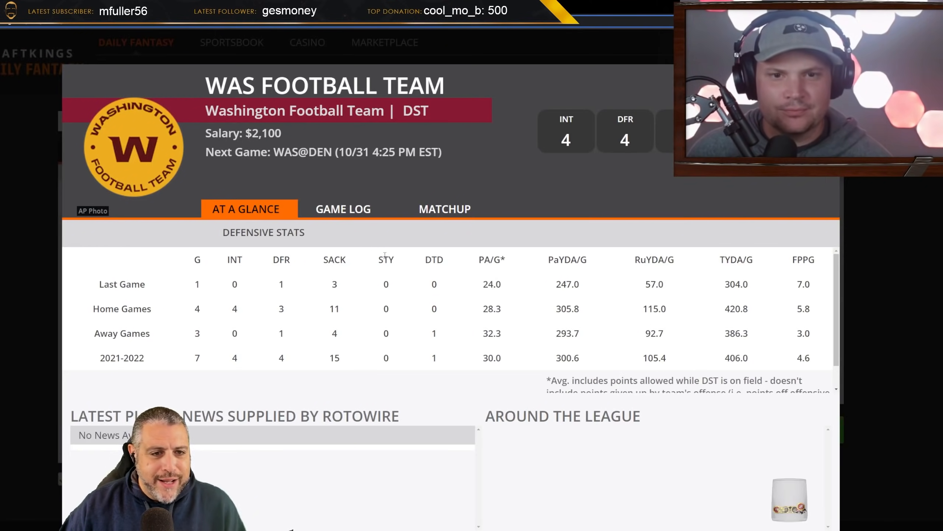
{"action": "left_click", "coordinate": [377, 210]}
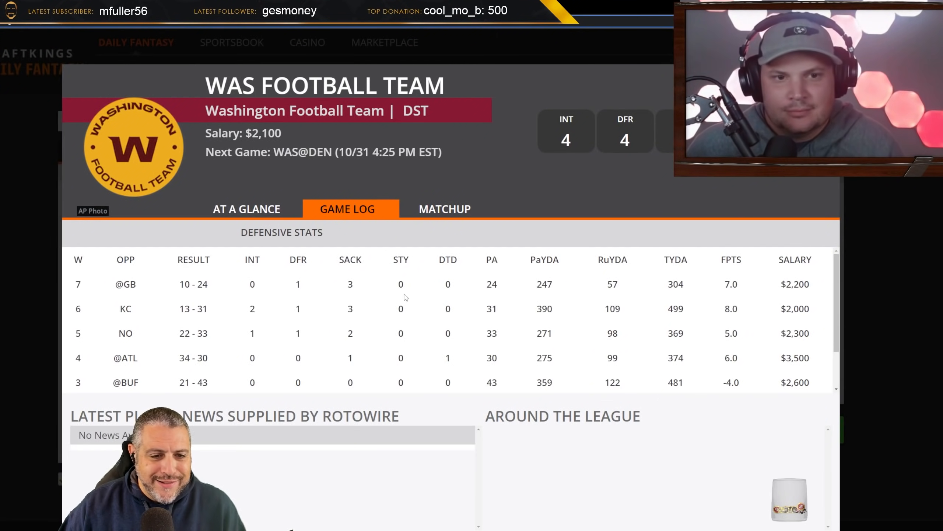
{"action": "scroll", "coordinate": [405, 293], "scroll_direction": "down", "scroll_amount": 1}
{"action": "scroll", "coordinate": [404, 292], "scroll_direction": "up", "scroll_amount": 1}
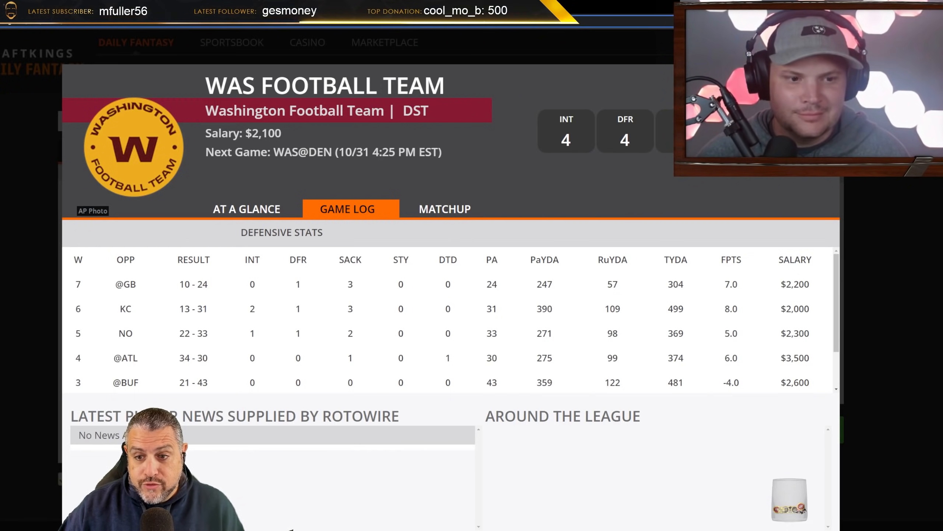
{"action": "left_click", "coordinate": [827, 77]}
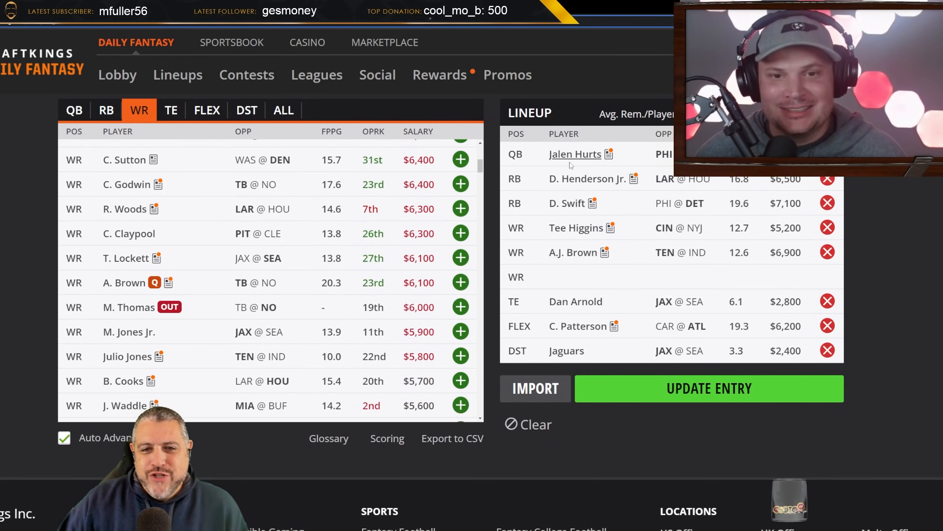
In the Jalen Hurts lineup, check the stats of drafted running backs D'Andre Swift and C. Patterson, and look over the available wide receivers
{"action": "left_click", "coordinate": [565, 204]}
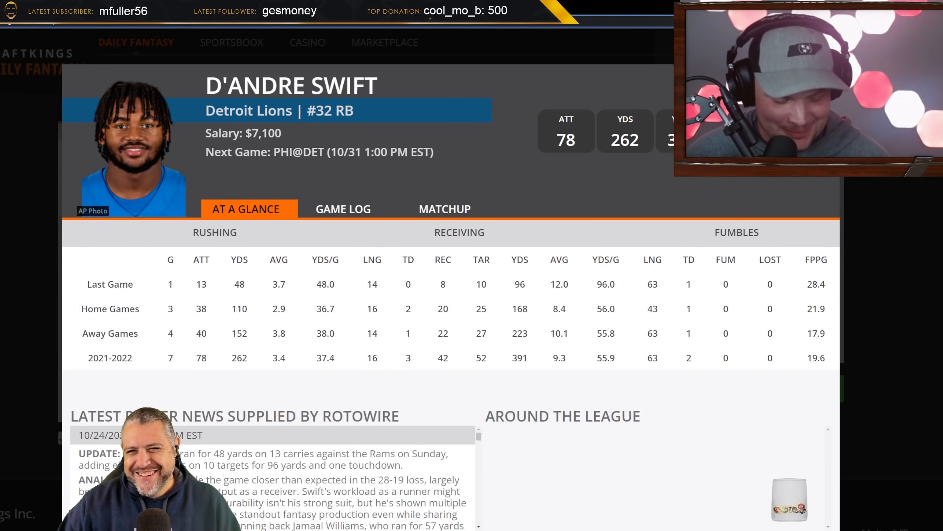
{"action": "left_click", "coordinate": [828, 77]}
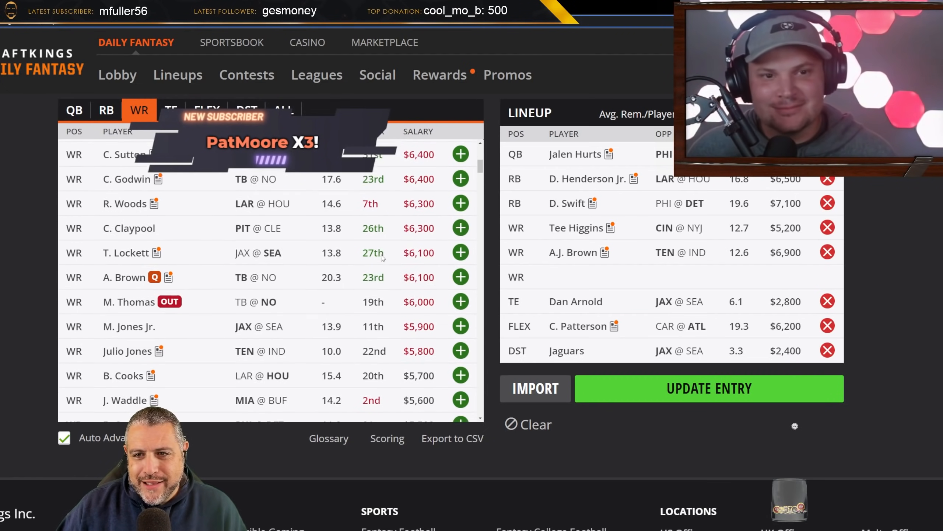
{"action": "scroll", "coordinate": [356, 241], "scroll_direction": "down", "scroll_amount": 4}
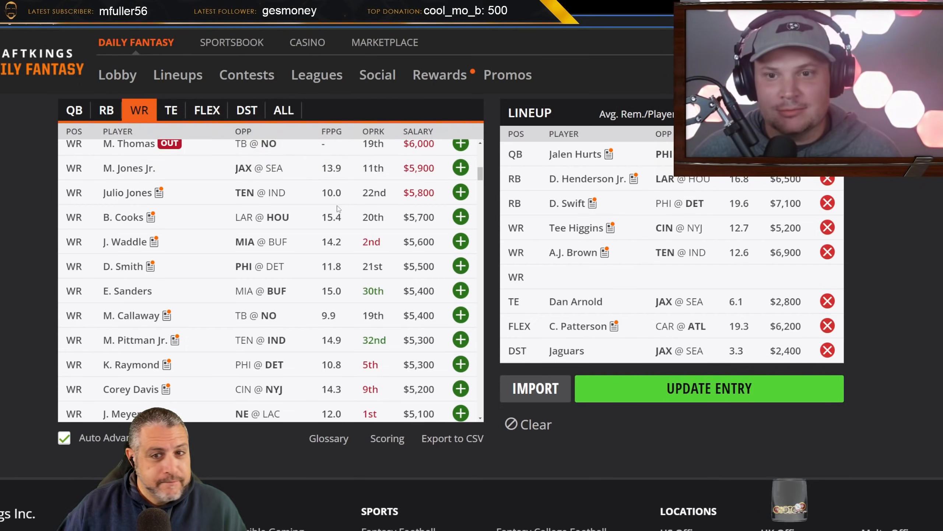
{"action": "left_click", "coordinate": [584, 328]}
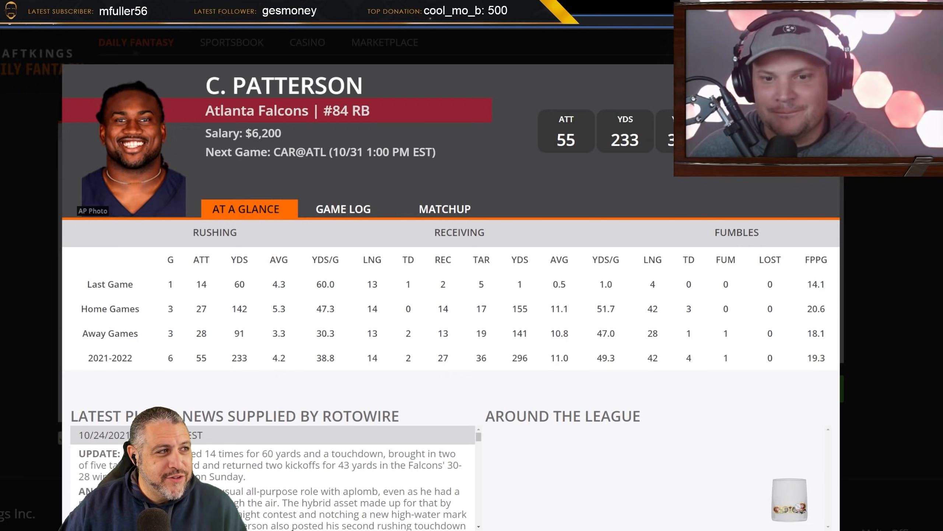
{"action": "key", "text": "Escape"}
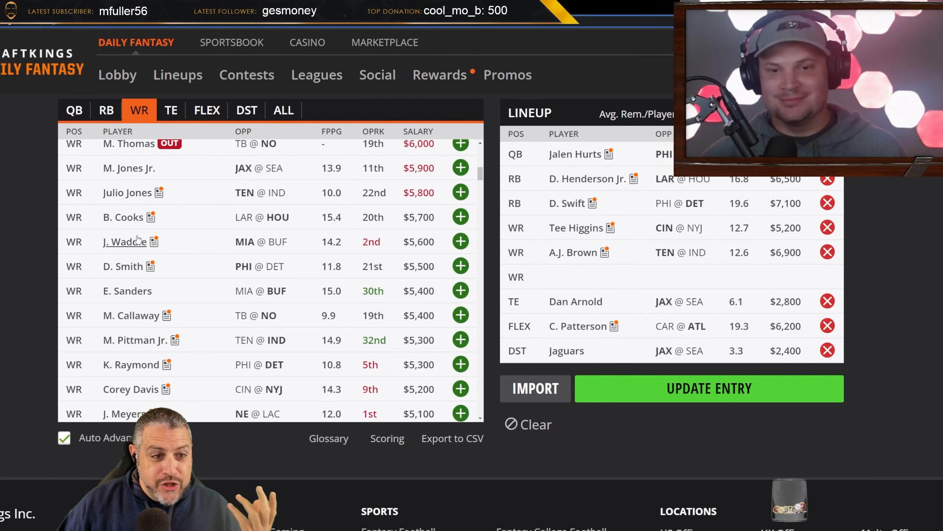
Review Emmanuel Sanders' game log and draft him into the open wide receiver spot of the Jalen Hurts lineup
{"action": "left_click", "coordinate": [134, 294]}
{"action": "left_click", "coordinate": [350, 214]}
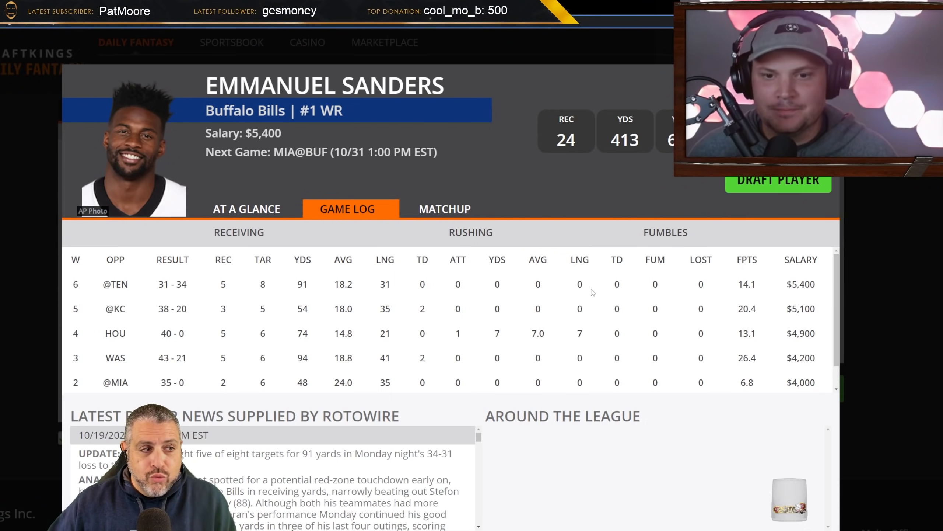
{"action": "left_click", "coordinate": [792, 186]}
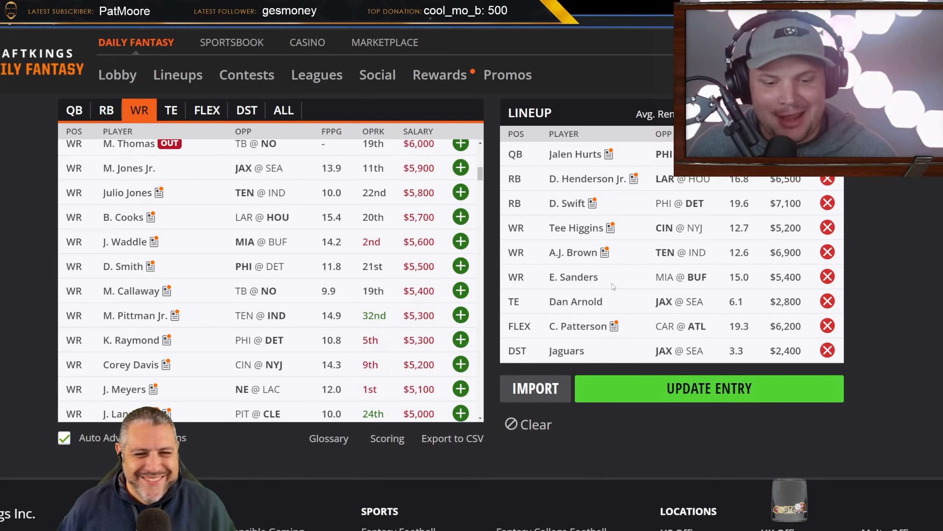
{"action": "scroll", "coordinate": [272, 279], "scroll_direction": "up", "scroll_amount": 1}
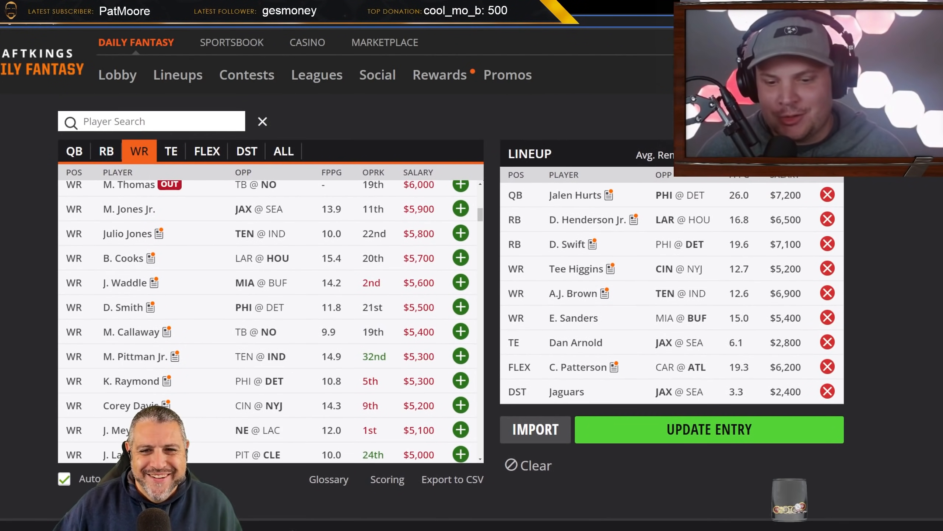